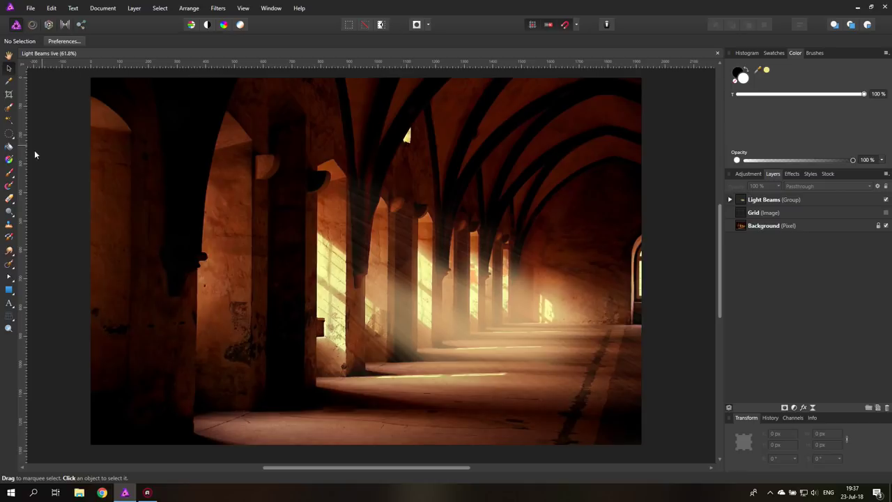
# - Toggle the Light Beams group's visibility to compare with and without rays, leaving it hidden
pyautogui.click(886, 199)
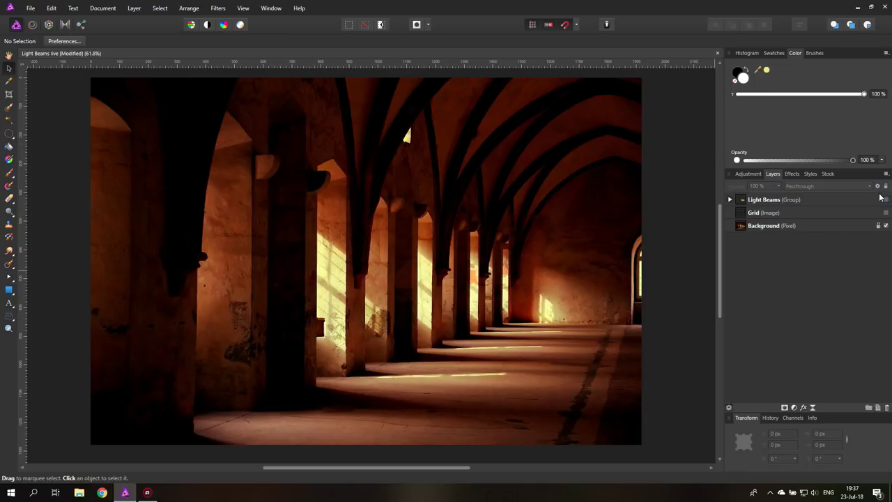
pyautogui.click(882, 199)
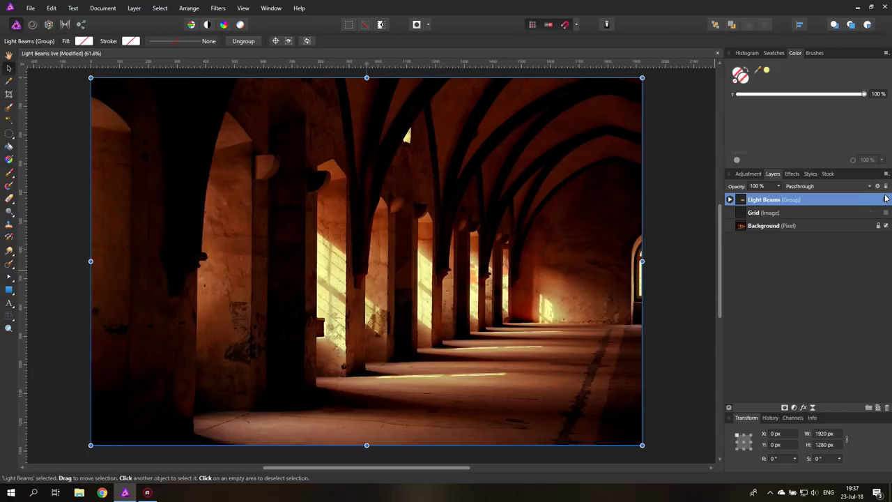
pyautogui.click(886, 199)
pyautogui.click(886, 200)
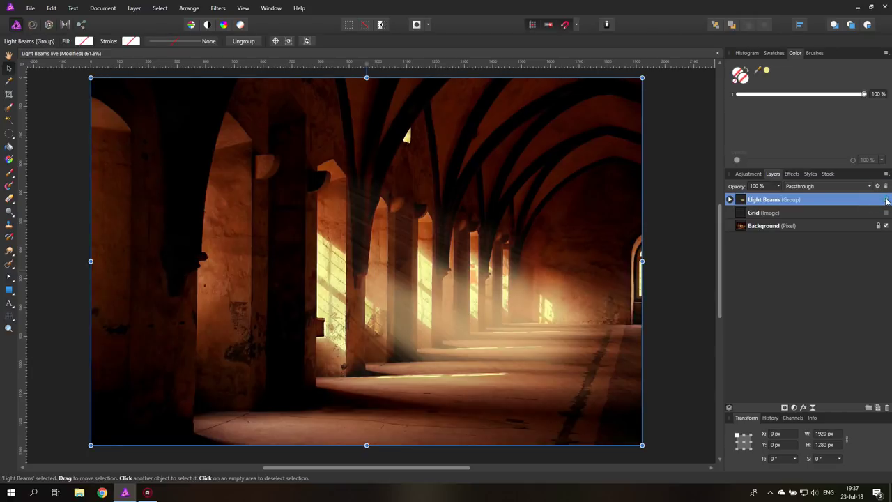
pyautogui.click(886, 200)
# - Delete the Light Beams group, then show the Grid image and move it over the hallway centre
pyautogui.click(887, 408)
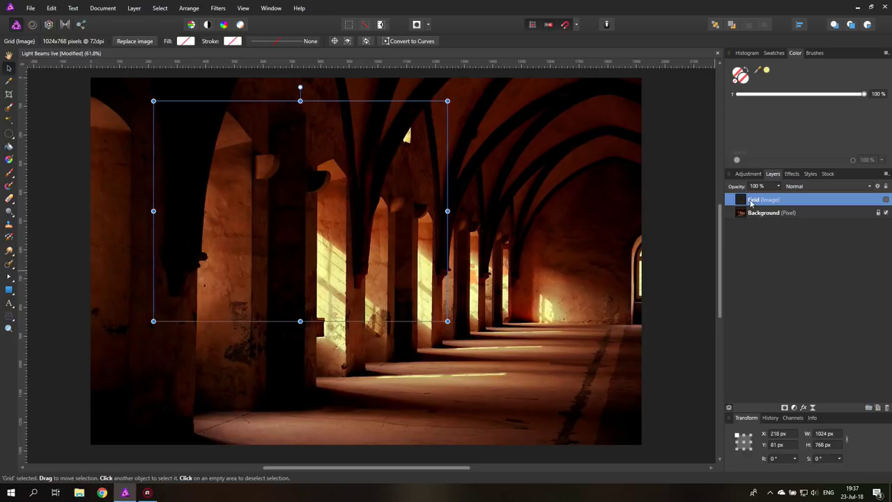
pyautogui.click(886, 200)
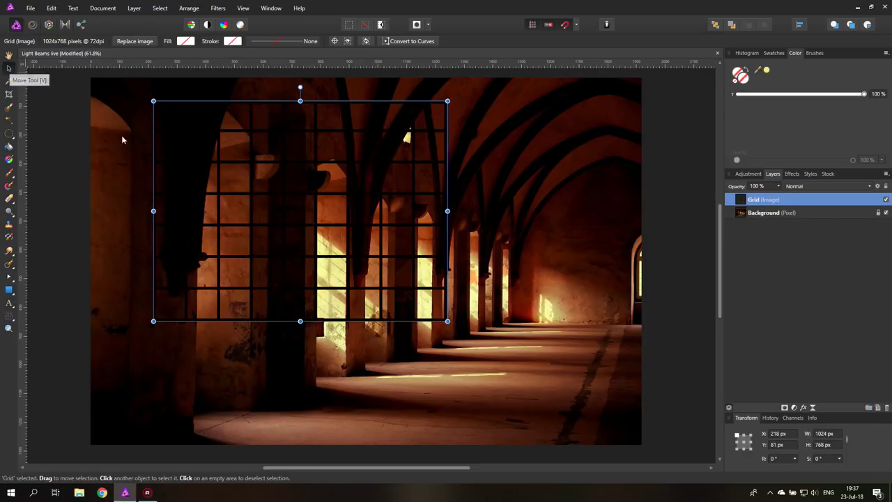
pyautogui.moveTo(328, 204); pyautogui.dragTo(522, 265)
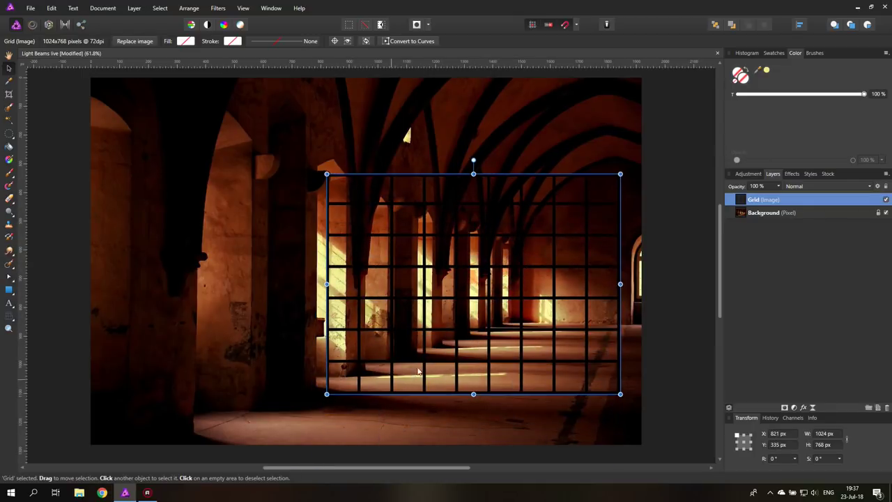
pyautogui.moveTo(486, 304); pyautogui.dragTo(437, 295)
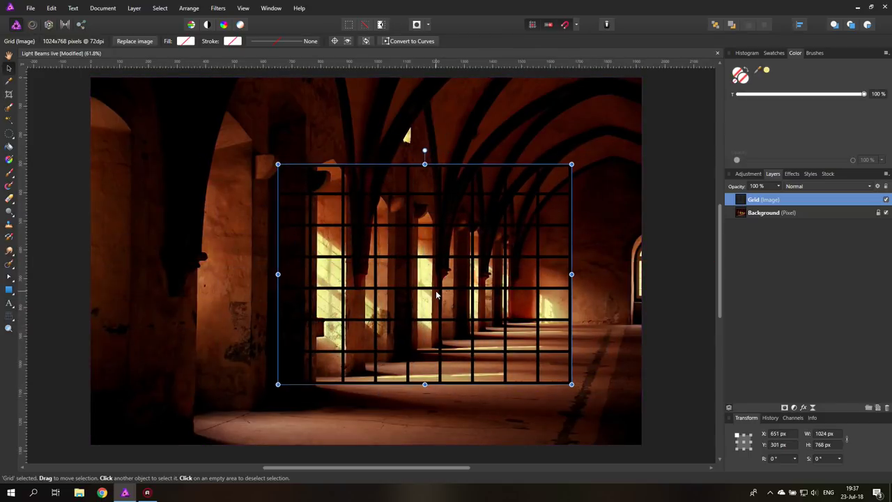
# - Rasterize the Grid layer, duplicate it, hide the top copy and select the lower one
pyautogui.rightClick(767, 202)
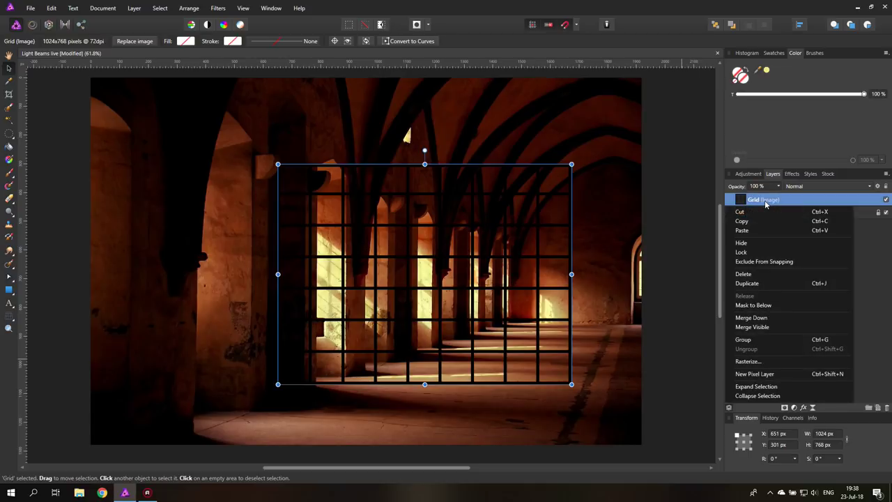
pyautogui.click(745, 361)
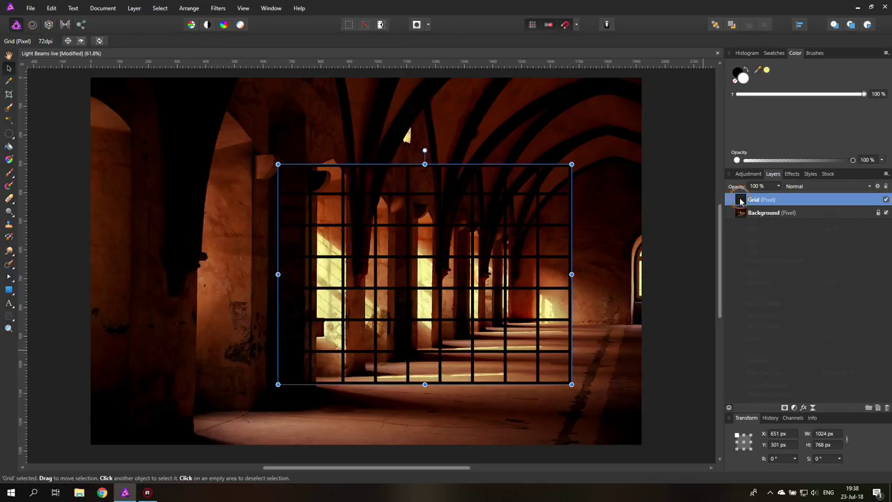
pyautogui.rightClick(743, 204)
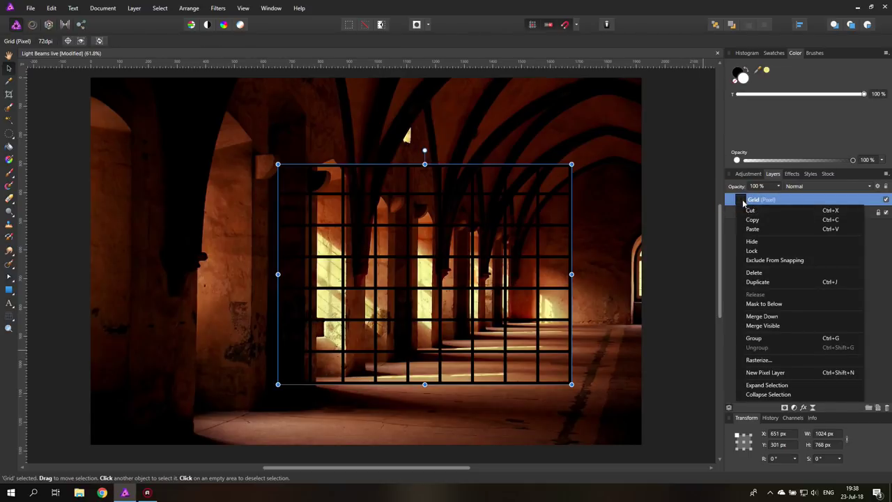
pyautogui.click(759, 282)
pyautogui.click(885, 199)
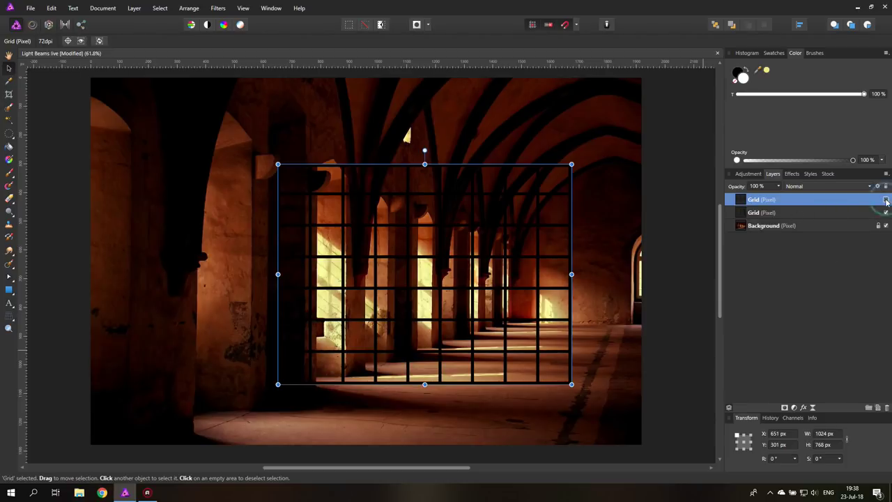
pyautogui.click(743, 213)
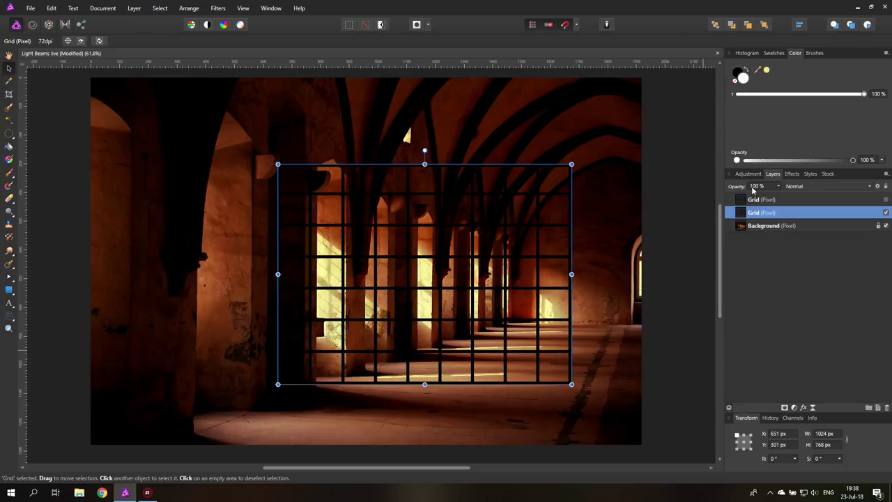
# - Perspective-warp the lower Grid copy, its corners on the floor plane and image bottom, and apply
pyautogui.click(9, 317)
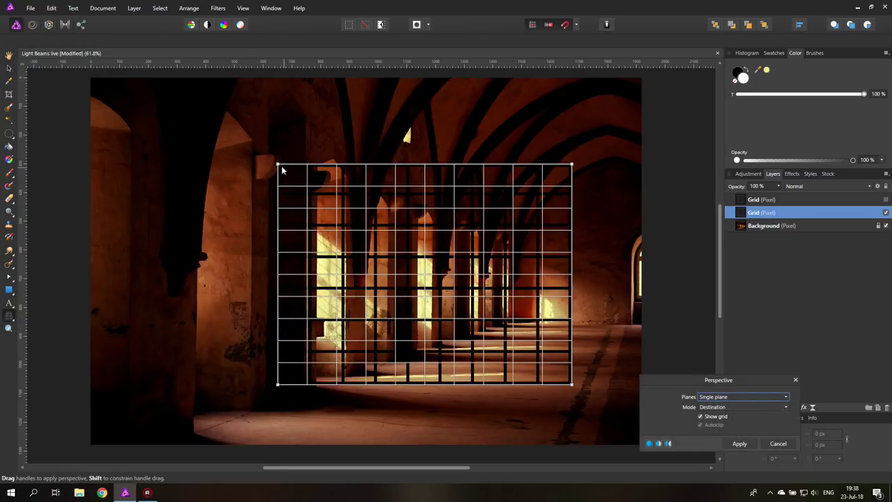
pyautogui.moveTo(278, 166); pyautogui.dragTo(513, 324)
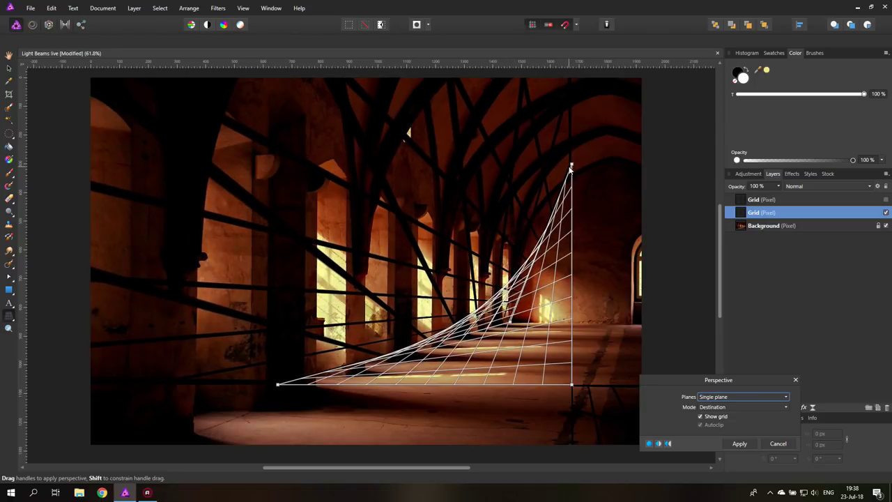
pyautogui.moveTo(570, 167); pyautogui.dragTo(589, 331)
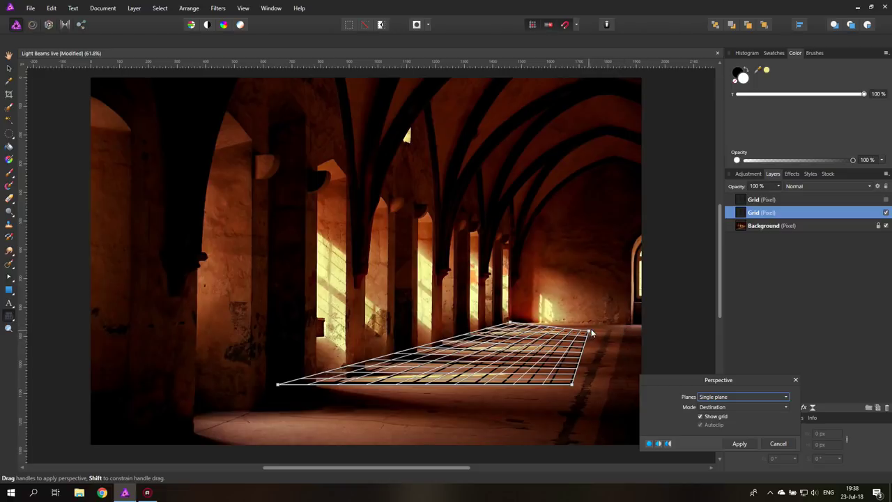
pyautogui.moveTo(591, 329); pyautogui.dragTo(625, 327)
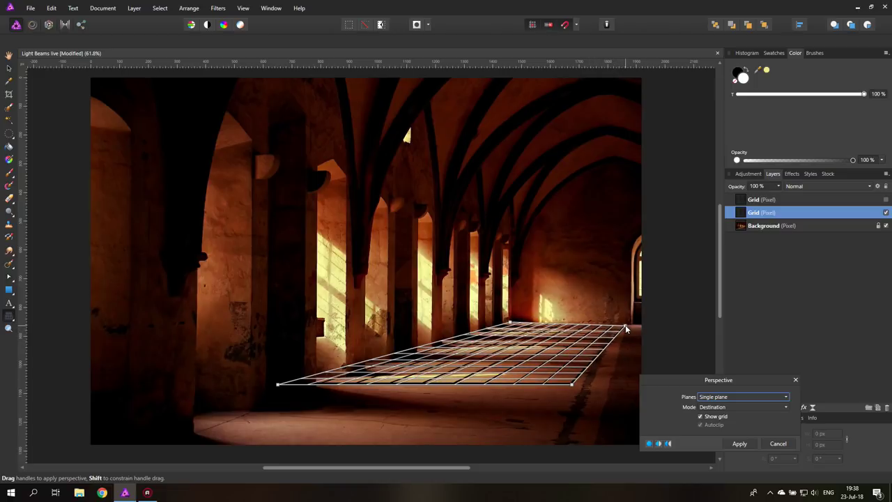
pyautogui.moveTo(571, 386); pyautogui.dragTo(597, 451)
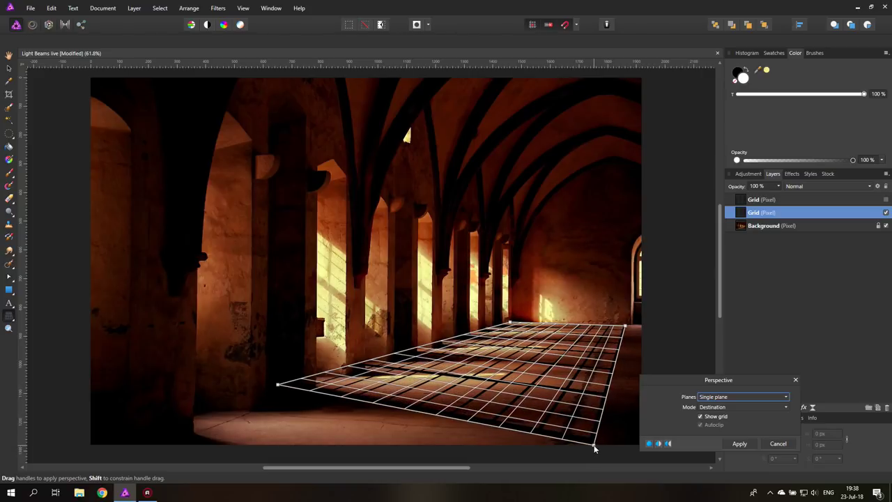
pyautogui.moveTo(512, 323); pyautogui.dragTo(514, 324)
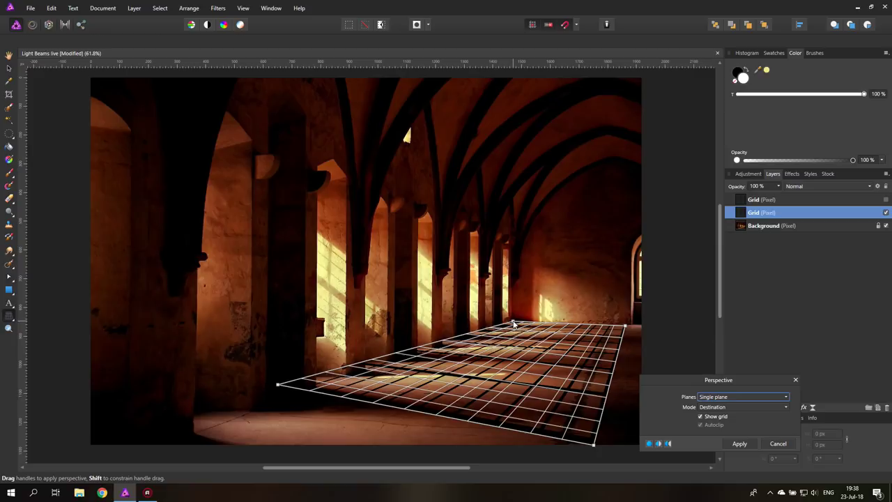
pyautogui.moveTo(277, 386); pyautogui.dragTo(223, 449)
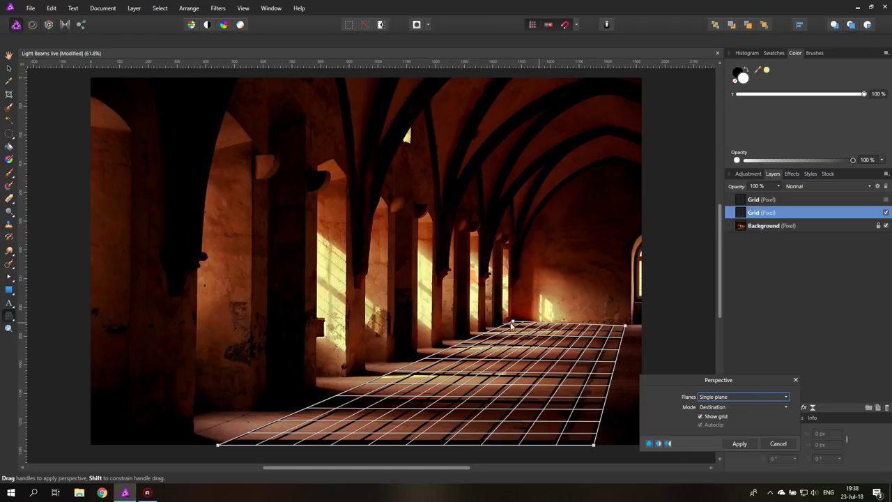
pyautogui.moveTo(512, 324); pyautogui.dragTo(504, 326)
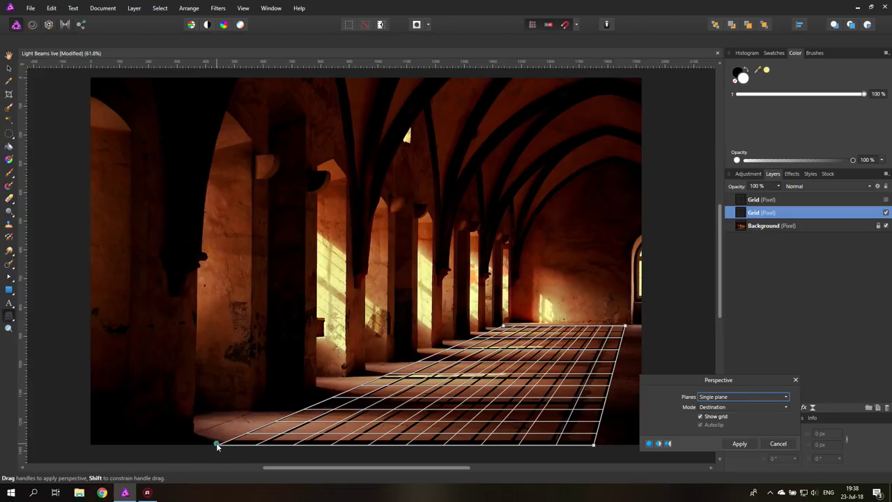
pyautogui.moveTo(217, 446); pyautogui.dragTo(180, 444)
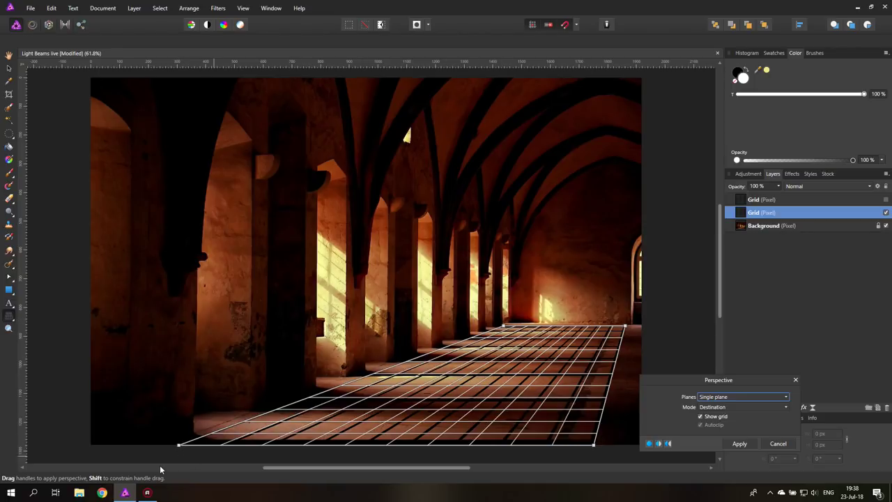
pyautogui.moveTo(179, 446); pyautogui.dragTo(131, 446)
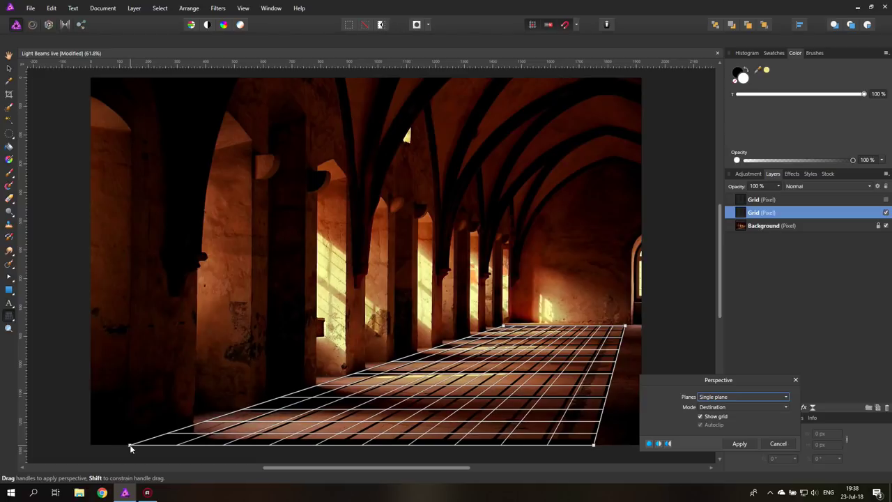
pyautogui.click(739, 443)
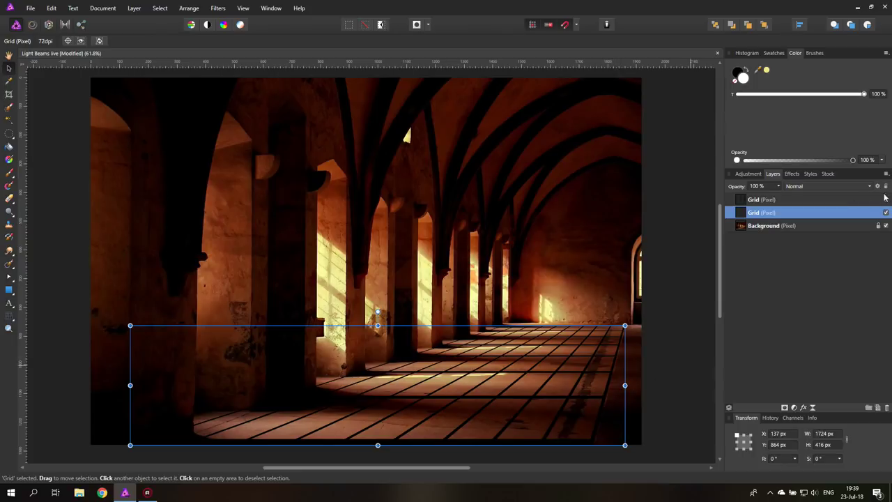
# - Show the top Grid copy again and select it
pyautogui.click(885, 199)
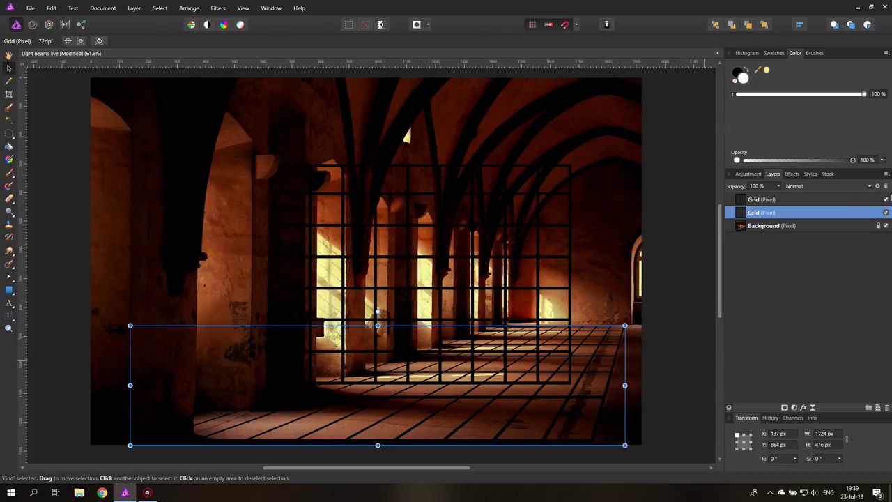
pyautogui.click(8, 328)
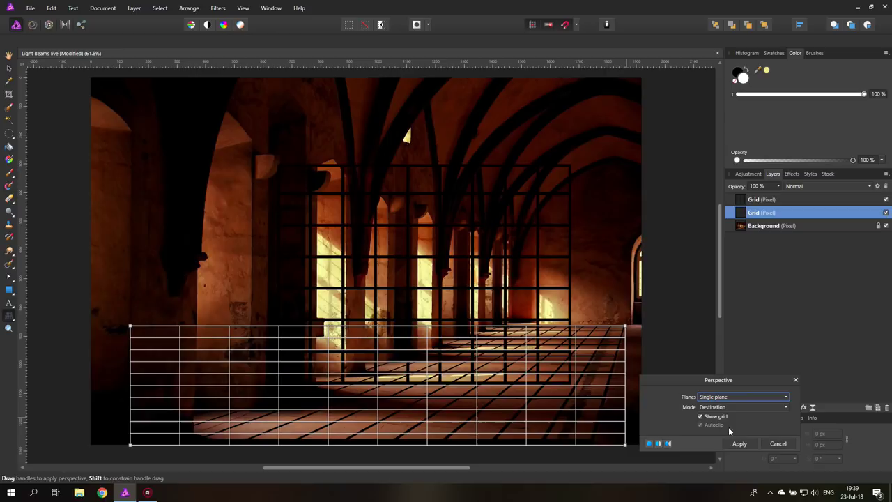
pyautogui.click(778, 443)
pyautogui.click(761, 199)
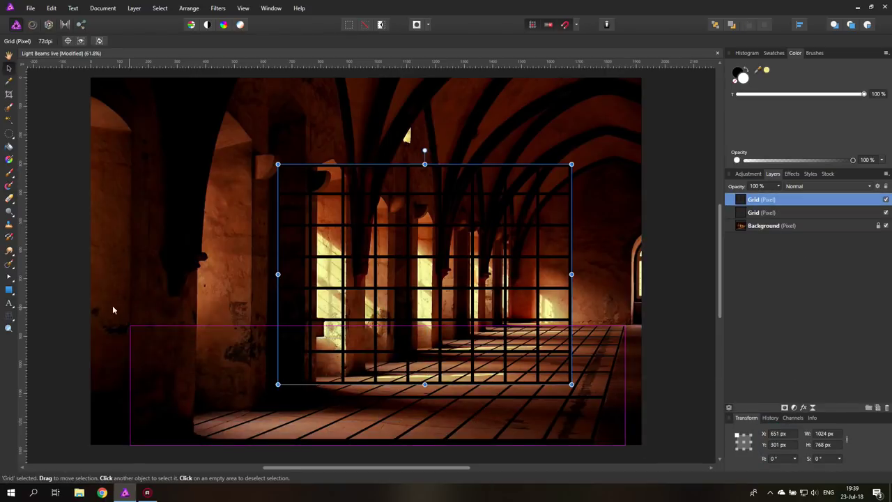
# - Perspective-warp the top Grid copy so it stands along the left window wall, and apply
pyautogui.click(8, 315)
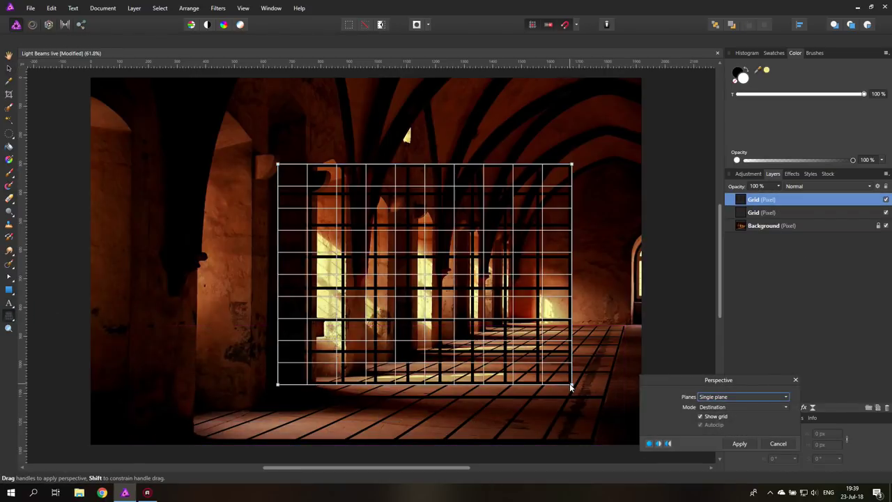
pyautogui.moveTo(570, 384); pyautogui.dragTo(501, 326)
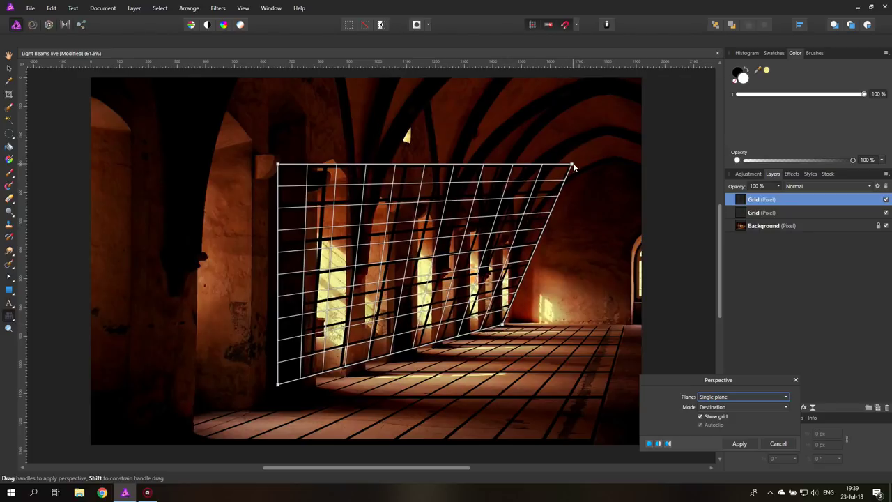
pyautogui.moveTo(570, 165); pyautogui.dragTo(490, 297)
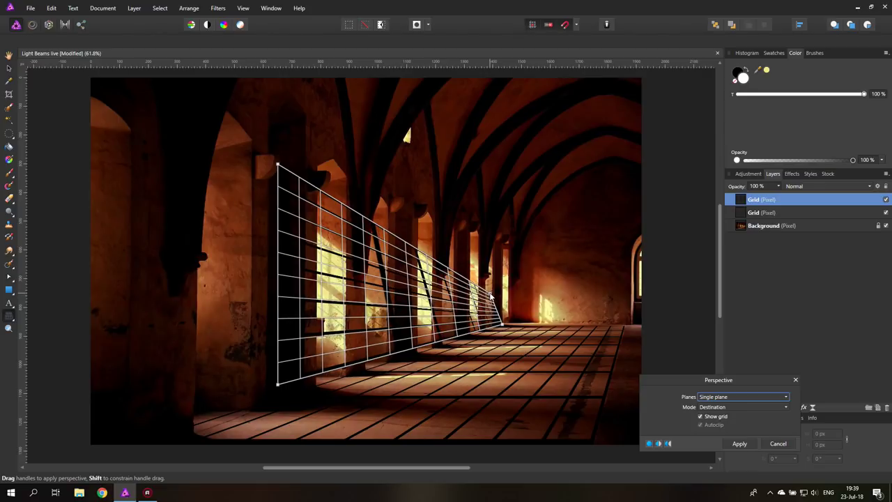
pyautogui.moveTo(491, 298); pyautogui.dragTo(504, 247)
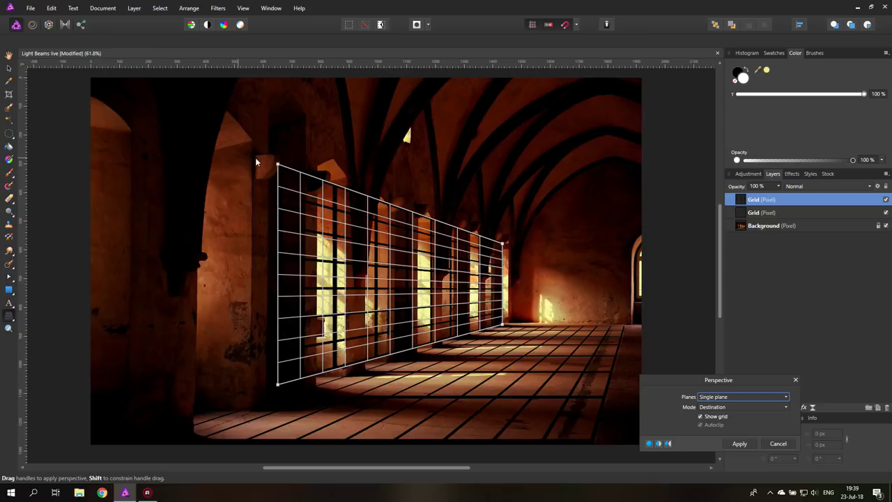
pyautogui.moveTo(278, 166); pyautogui.dragTo(253, 180)
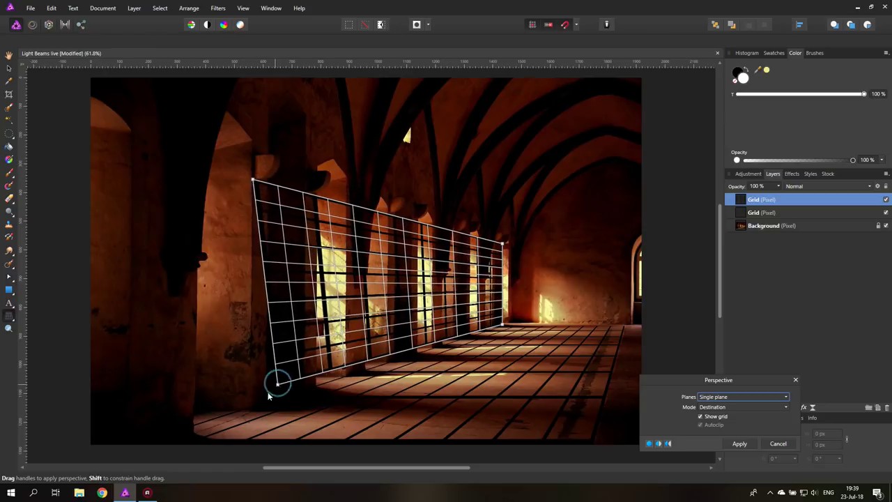
pyautogui.moveTo(268, 395); pyautogui.dragTo(253, 403)
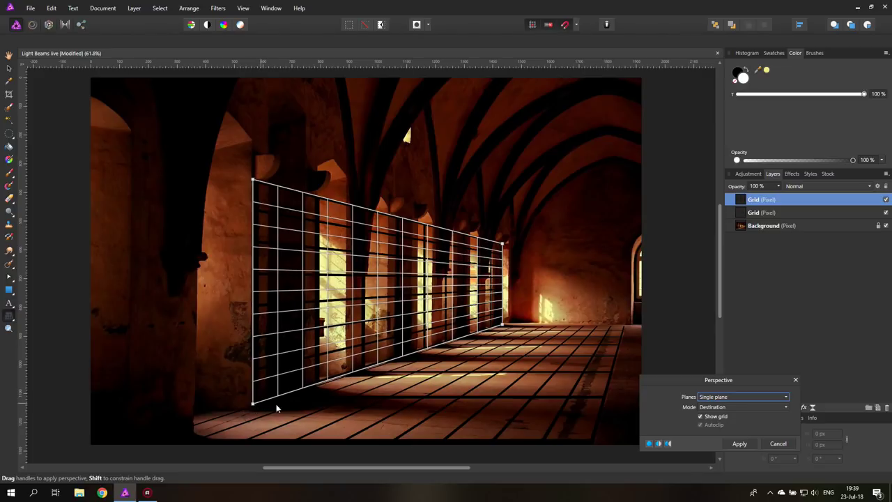
pyautogui.click(740, 443)
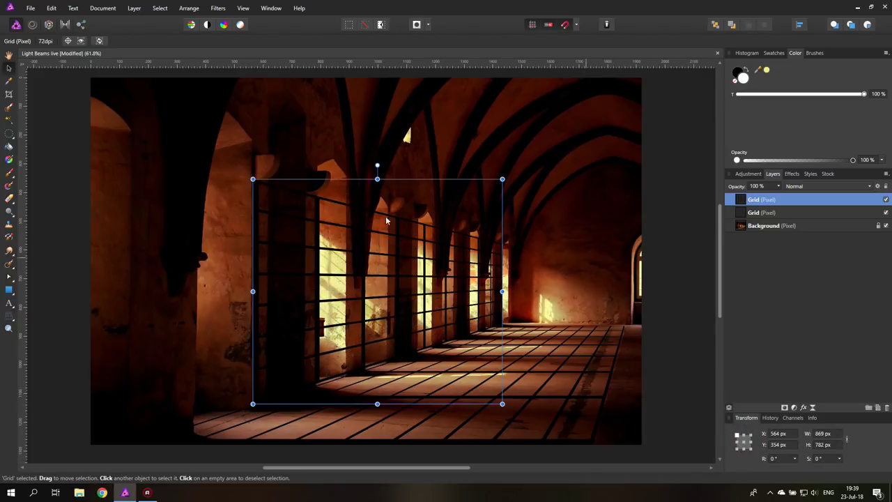
# - Deselect the grid and draw a rectangle across the middle of the hallway
pyautogui.click(59, 241)
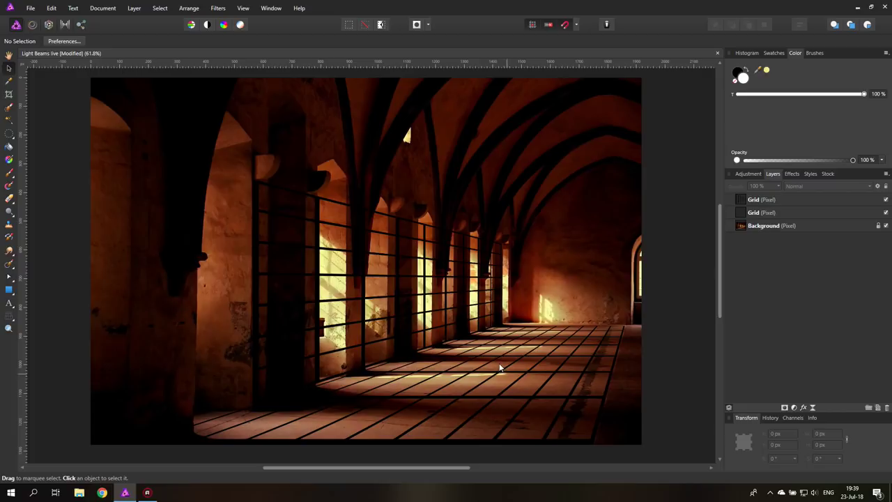
pyautogui.click(9, 291)
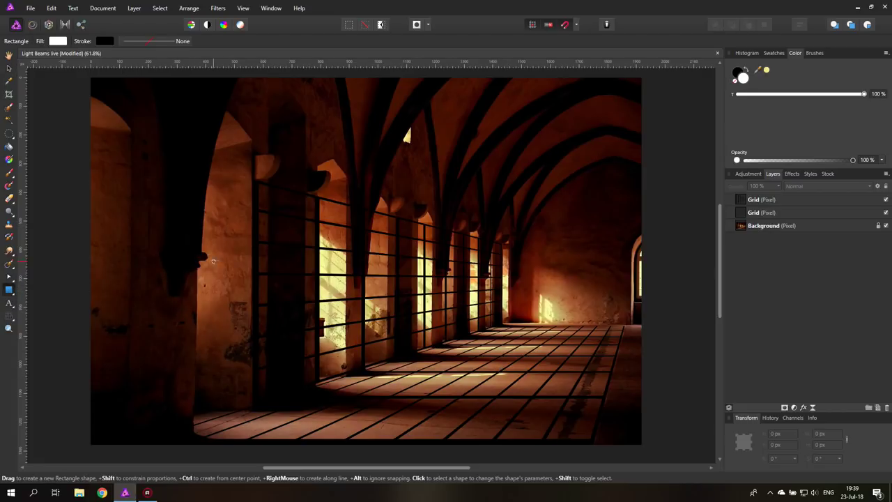
pyautogui.moveTo(205, 231)
pyautogui.mouseDown()
pyautogui.moveTo(436, 335)
pyautogui.moveTo(502, 352)
pyautogui.mouseUp()
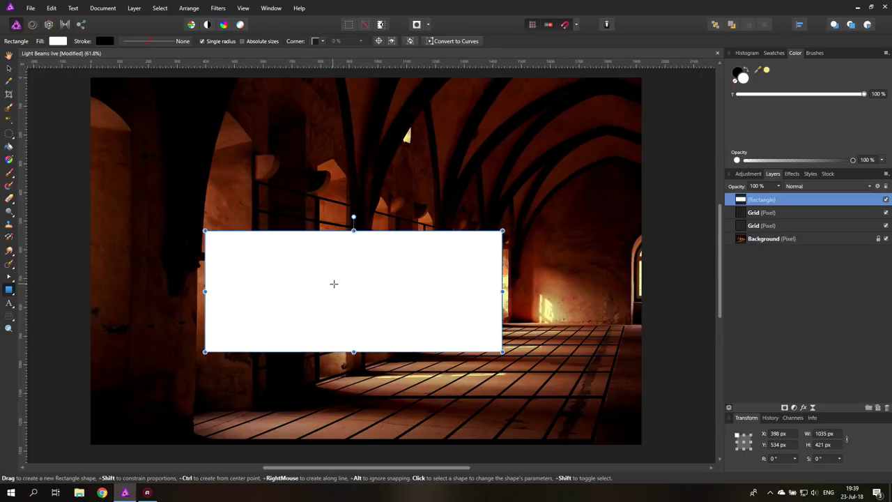
# - Give the rectangle a pale peach fill from the colour picker
pyautogui.click(58, 42)
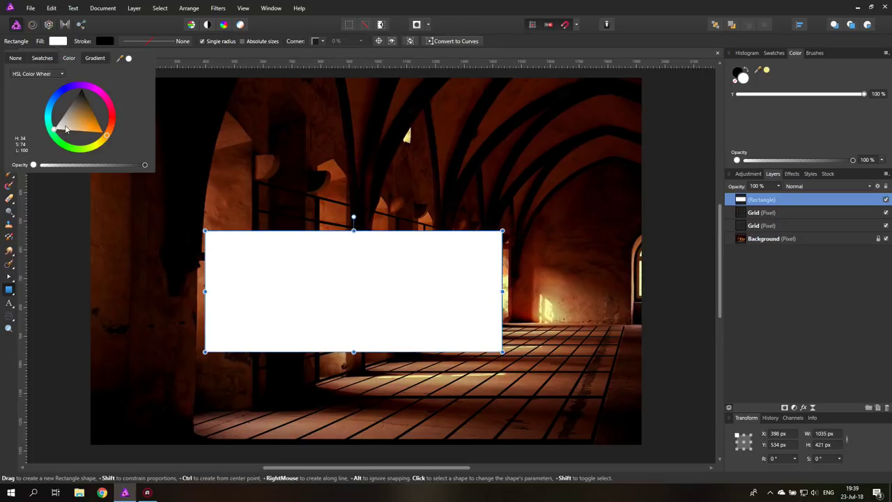
pyautogui.click(73, 131)
pyautogui.moveTo(73, 132); pyautogui.dragTo(74, 136)
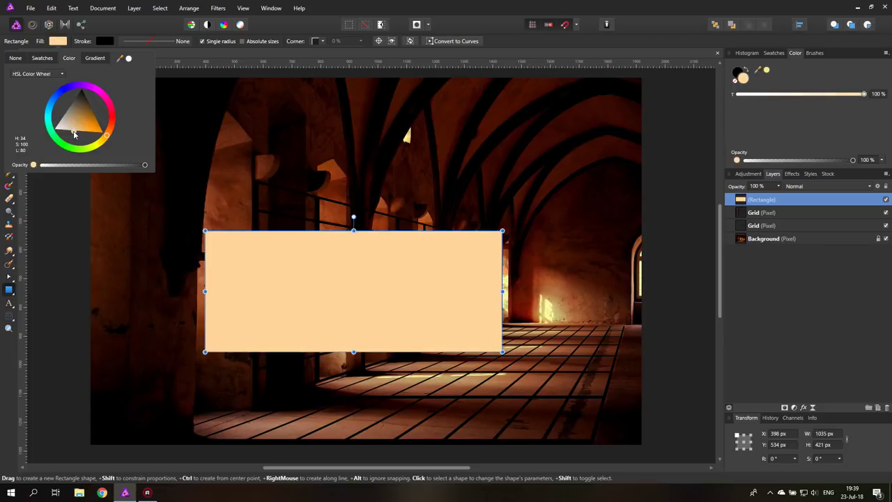
pyautogui.press('v')
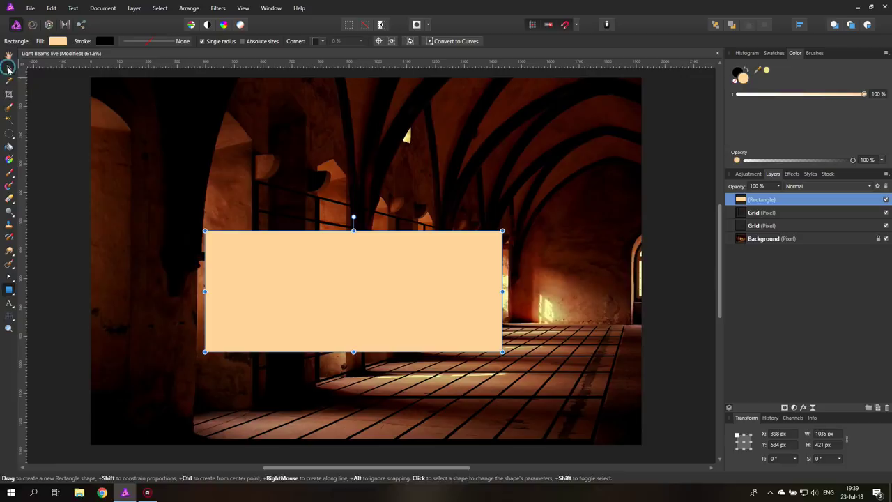
pyautogui.rightClick(323, 279)
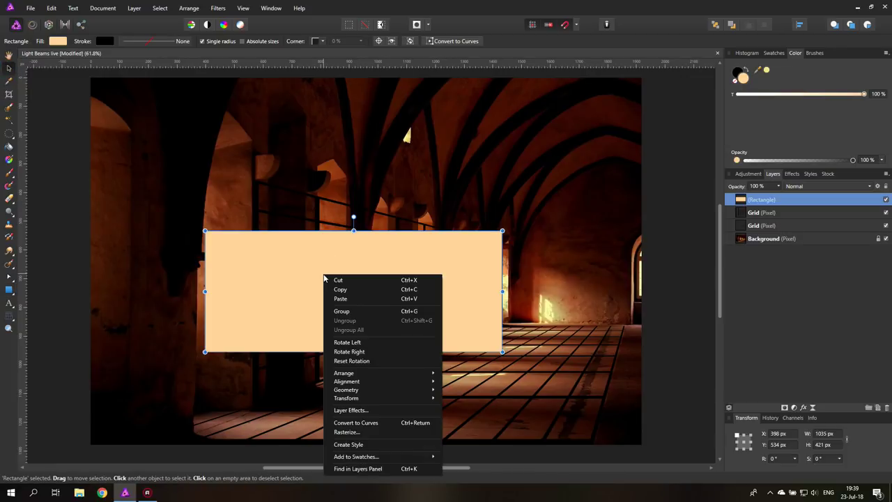
# - Convert the rectangle to curves, set its opacity to 53%, and pull its lower-right node to the far floor
pyautogui.click(355, 422)
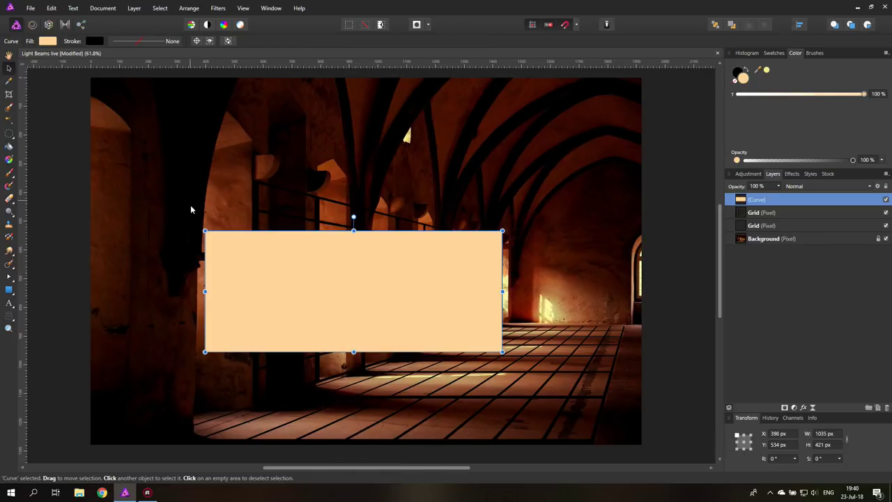
pyautogui.click(9, 277)
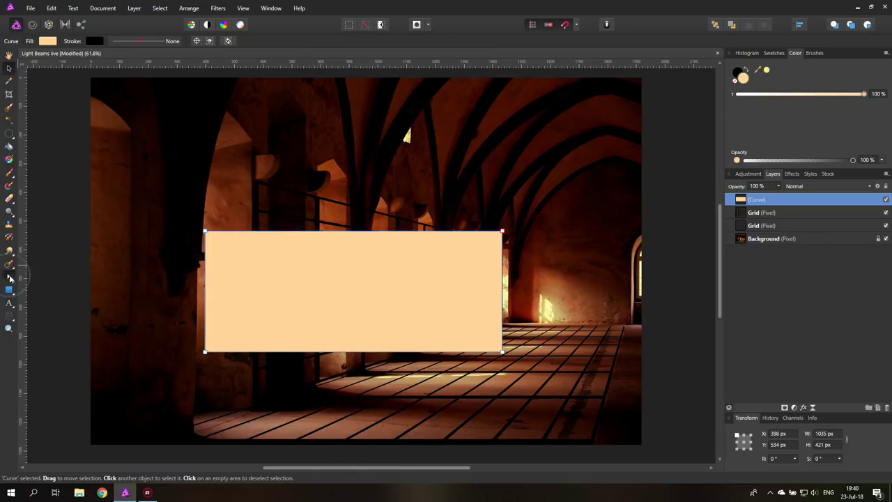
pyautogui.moveTo(205, 230)
pyautogui.mouseDown()
pyautogui.moveTo(283, 180)
pyautogui.moveTo(246, 309)
pyautogui.moveTo(233, 202)
pyautogui.moveTo(205, 231)
pyautogui.mouseUp()
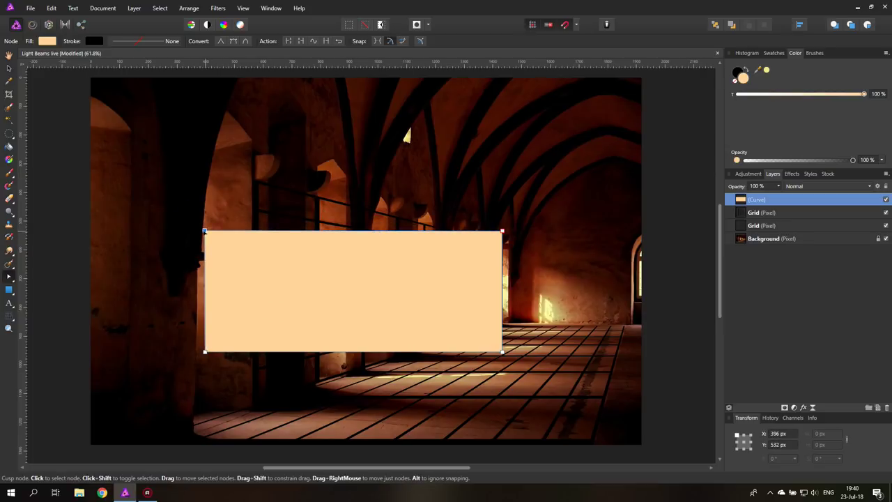
pyautogui.click(778, 186)
pyautogui.moveTo(779, 197)
pyautogui.mouseDown()
pyautogui.moveTo(748, 198)
pyautogui.moveTo(764, 198)
pyautogui.mouseUp()
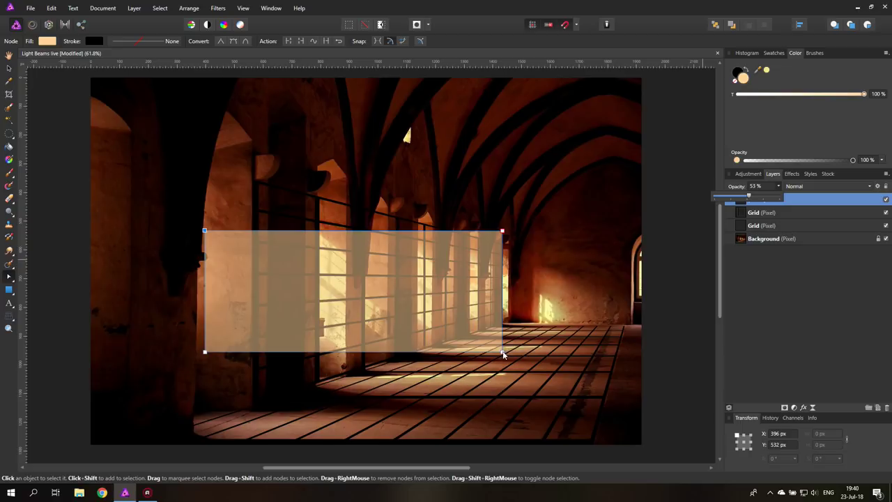
pyautogui.moveTo(503, 354); pyautogui.dragTo(608, 330)
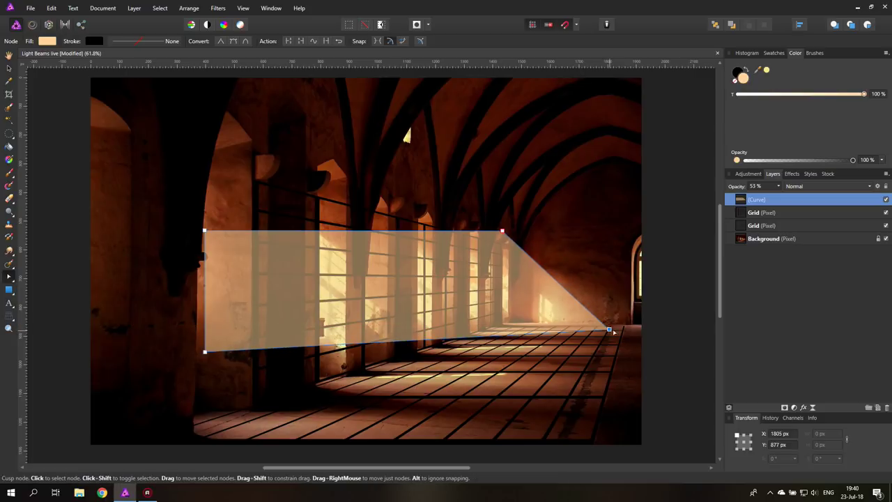
pyautogui.click(242, 8)
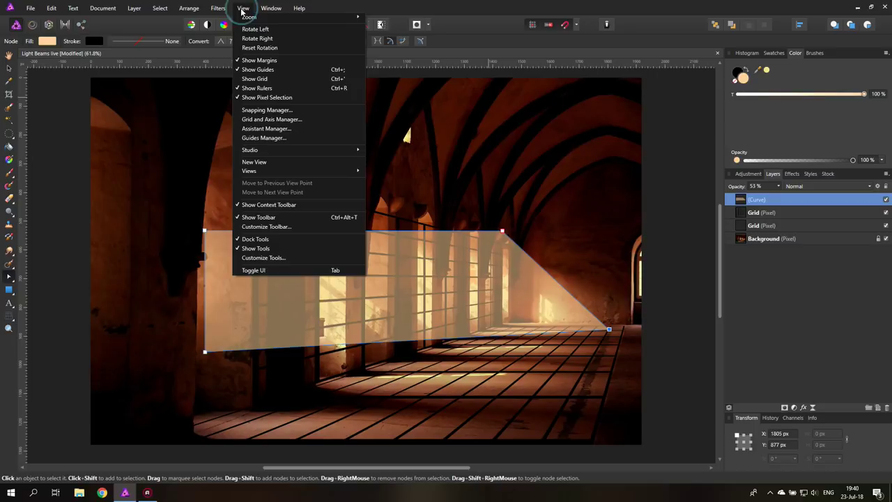
# - Disable snapping in the Snapping Manager
pyautogui.click(278, 112)
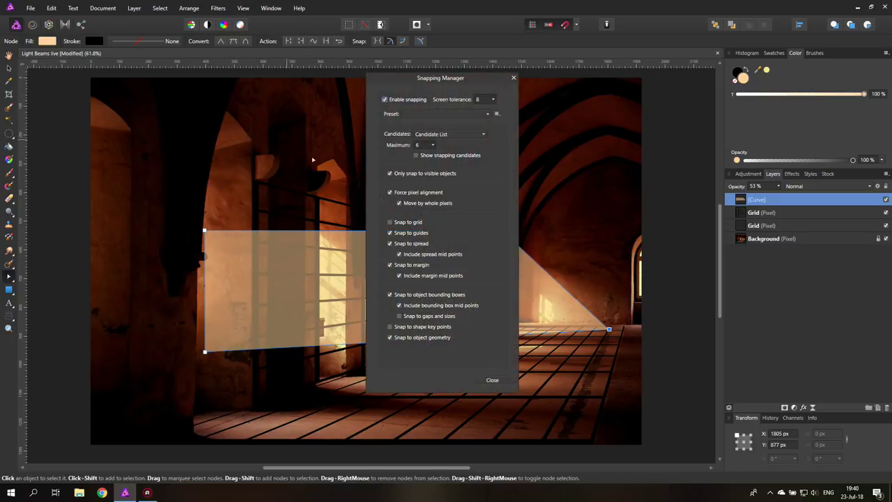
pyautogui.click(385, 100)
pyautogui.click(514, 77)
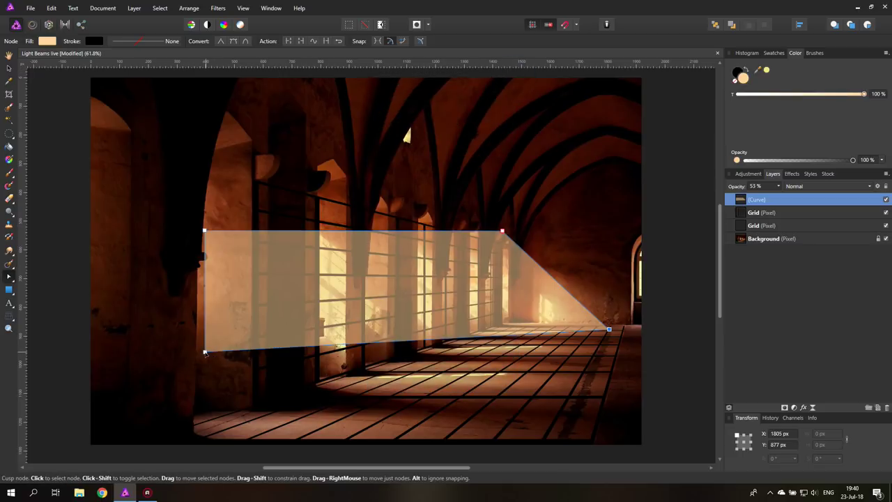
# - Drag the peach curve's nodes into a thin triangular beam from the far window to the floor
pyautogui.moveTo(204, 352); pyautogui.dragTo(513, 323)
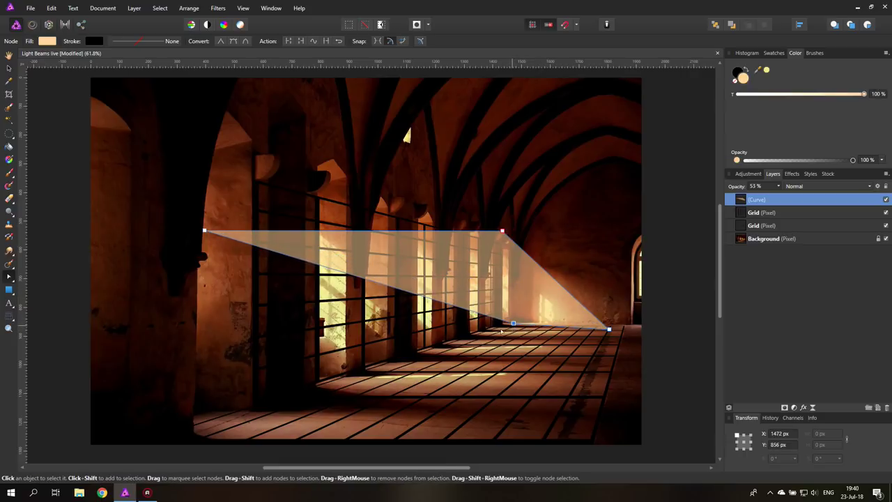
pyautogui.moveTo(608, 329); pyautogui.dragTo(608, 326)
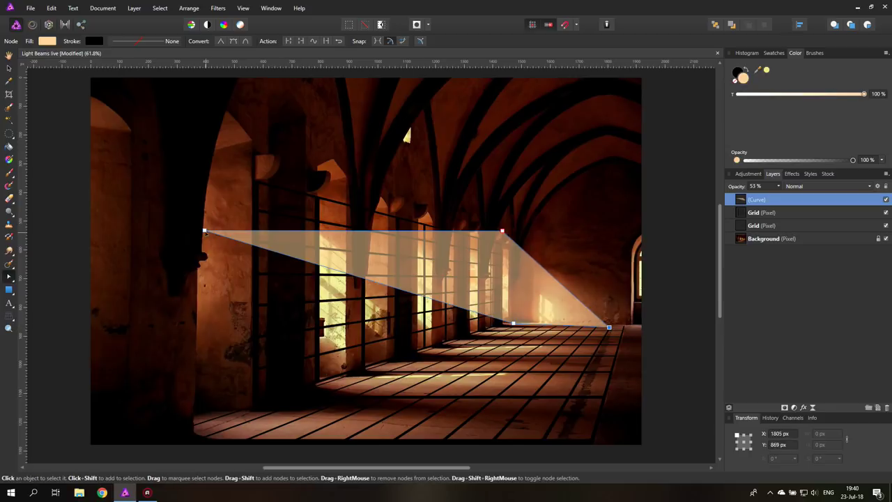
pyautogui.moveTo(204, 231); pyautogui.dragTo(503, 311)
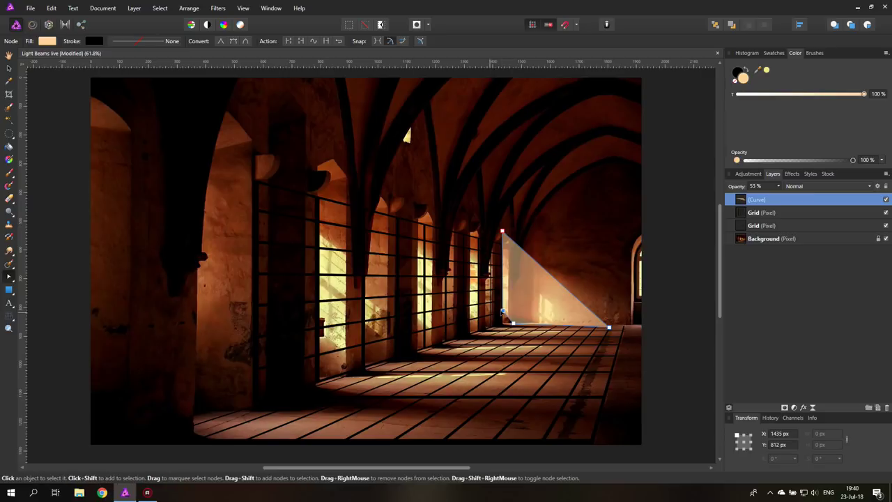
pyautogui.moveTo(502, 230); pyautogui.dragTo(509, 256)
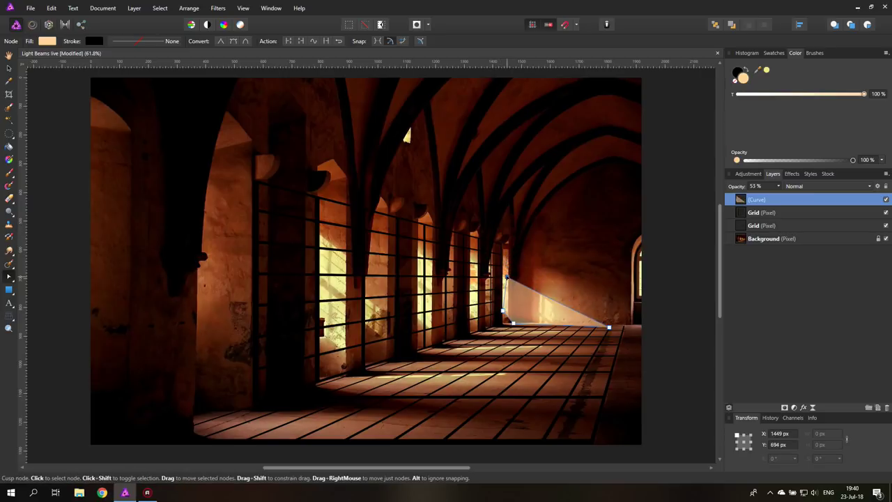
pyautogui.moveTo(507, 277); pyautogui.dragTo(501, 256)
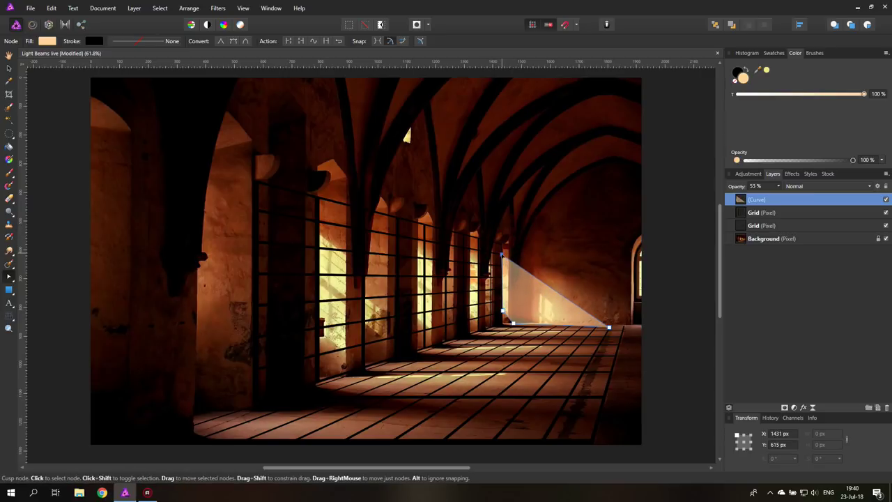
pyautogui.click(503, 313)
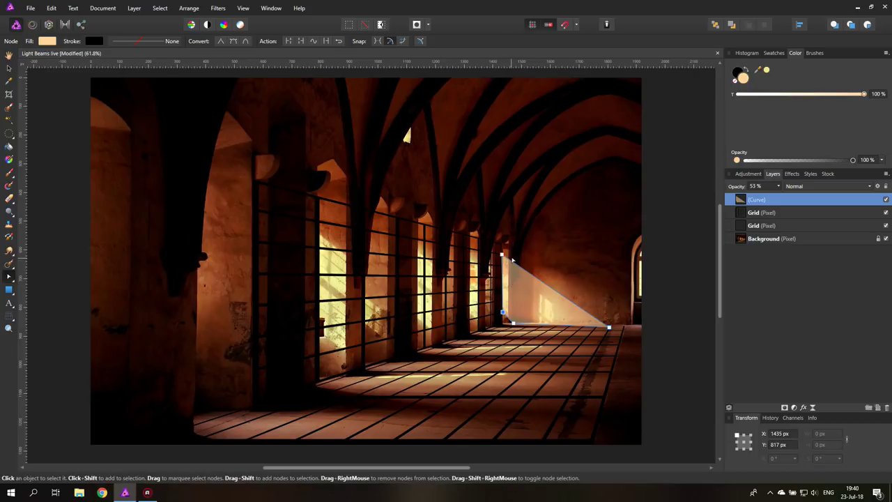
pyautogui.press('v')
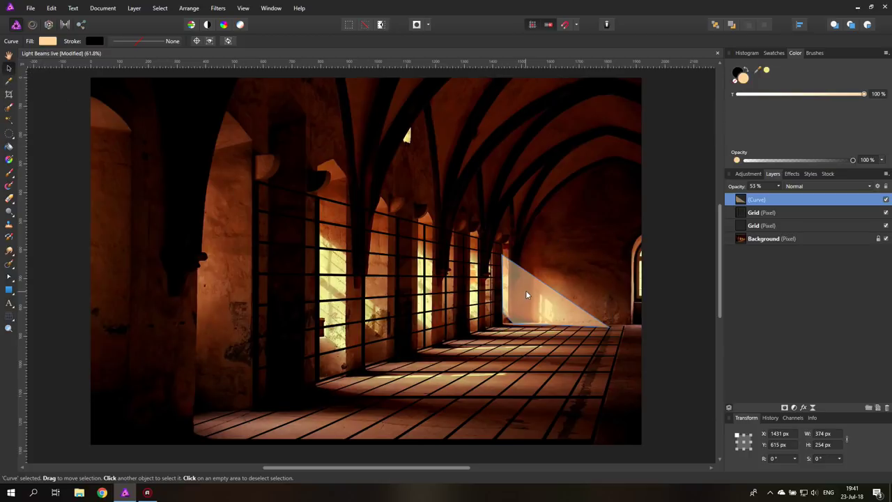
# - Duplicate the beam leftward and adjust the copy's top and bottom-left nodes
pyautogui.moveTo(527, 298); pyautogui.dragTo(494, 293)
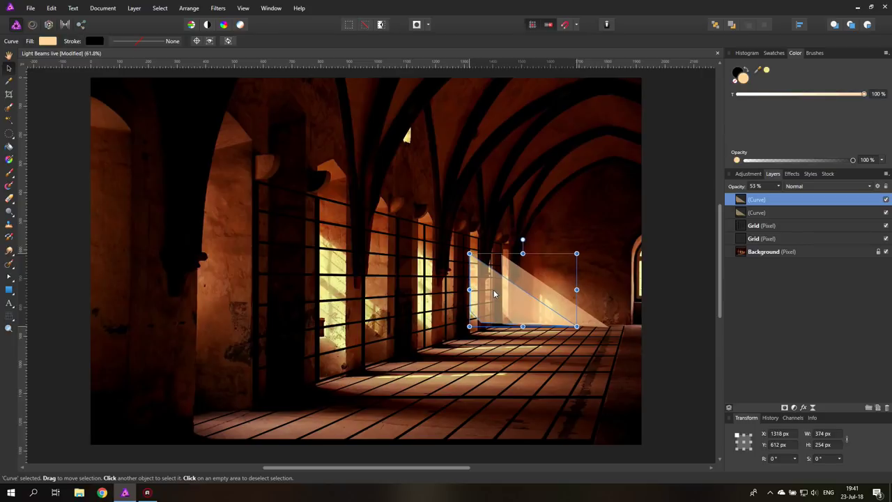
pyautogui.click(9, 278)
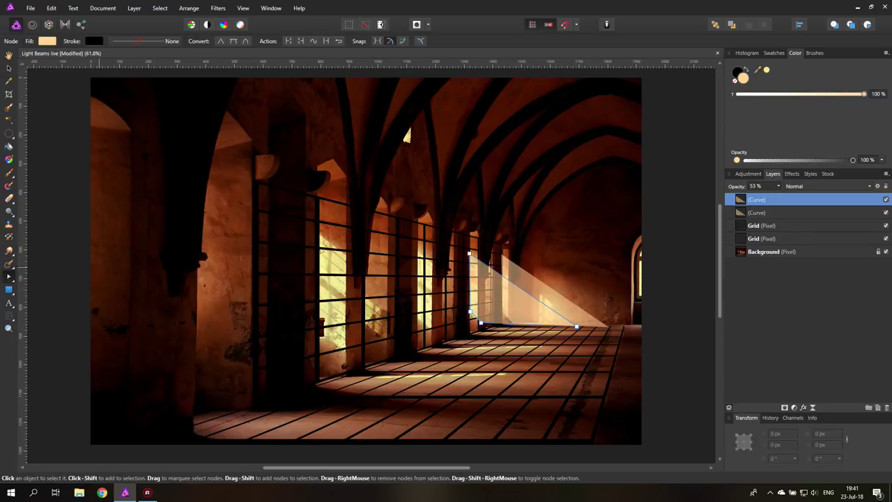
pyautogui.click(469, 250)
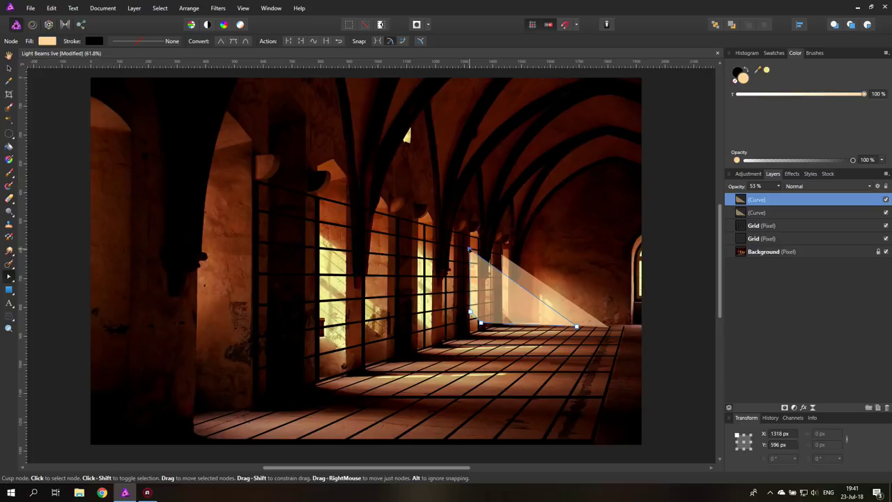
pyautogui.click(471, 322)
pyautogui.moveTo(472, 322); pyautogui.dragTo(492, 335)
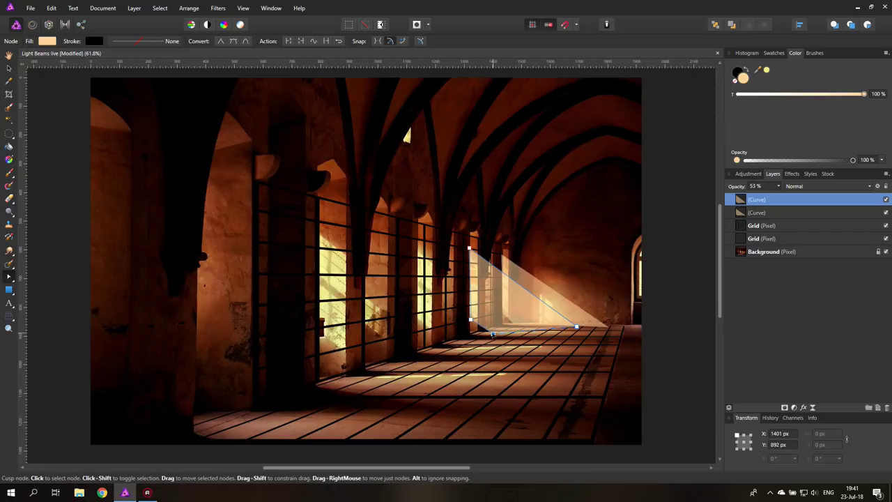
pyautogui.moveTo(493, 334); pyautogui.dragTo(491, 334)
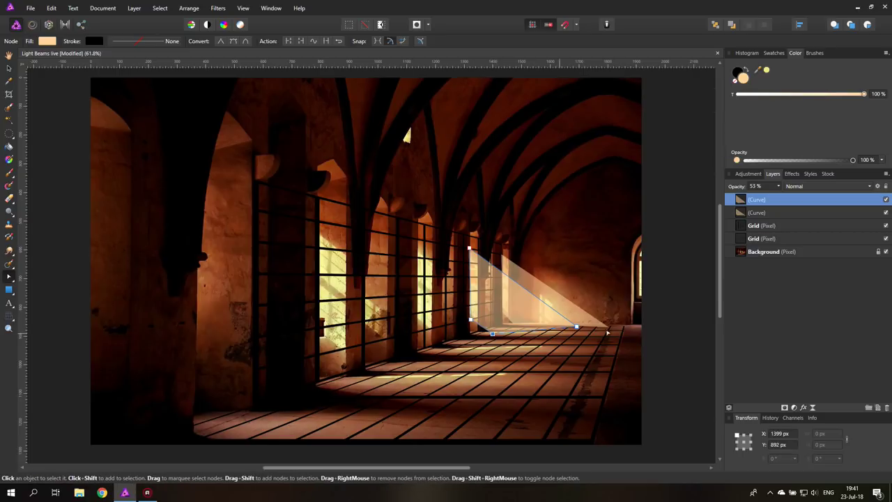
# - Push the beam's right tip outward across the floor, then duplicate it again to the left
pyautogui.moveTo(576, 326); pyautogui.dragTo(605, 334)
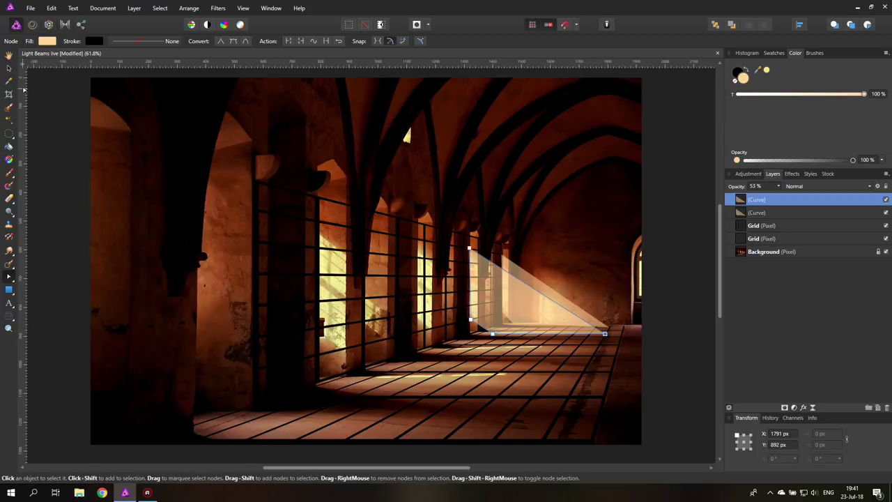
pyautogui.click(8, 68)
pyautogui.moveTo(498, 292); pyautogui.dragTo(473, 290)
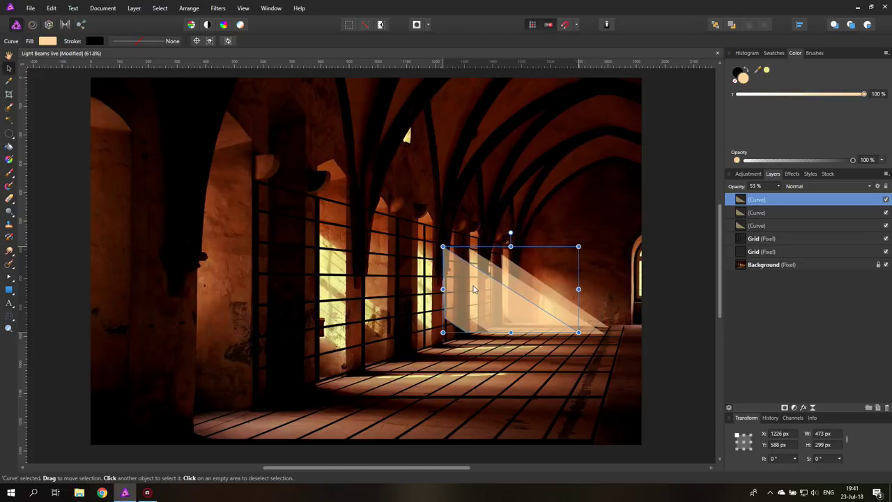
# - Straighten the third beam's left edge and stretch its bottom and right tip outward onto the floor
pyautogui.click(9, 278)
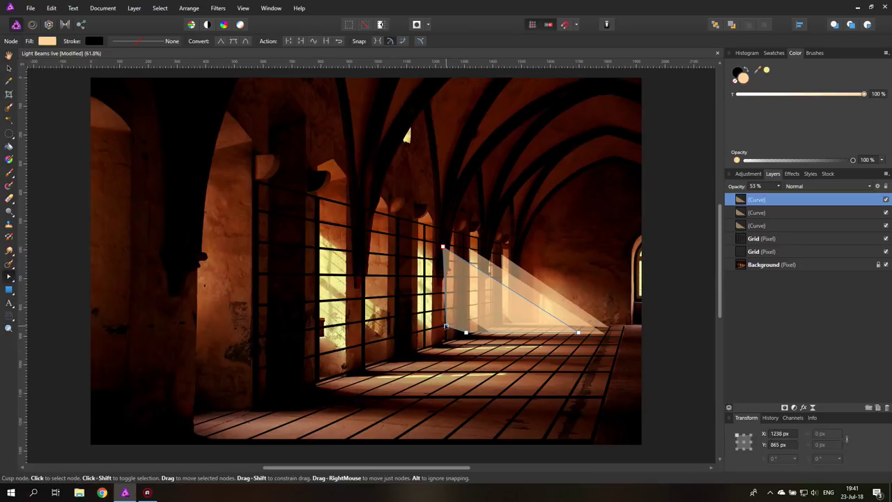
pyautogui.moveTo(443, 246); pyautogui.dragTo(444, 243)
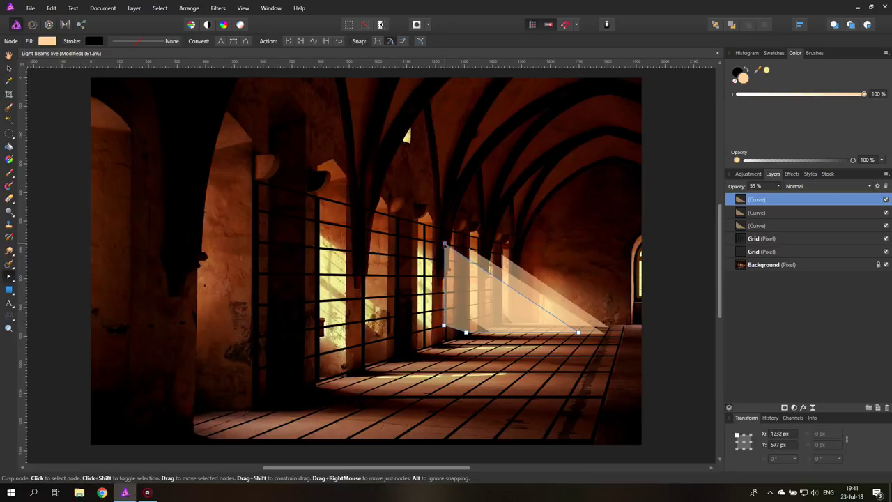
pyautogui.moveTo(466, 332); pyautogui.dragTo(472, 341)
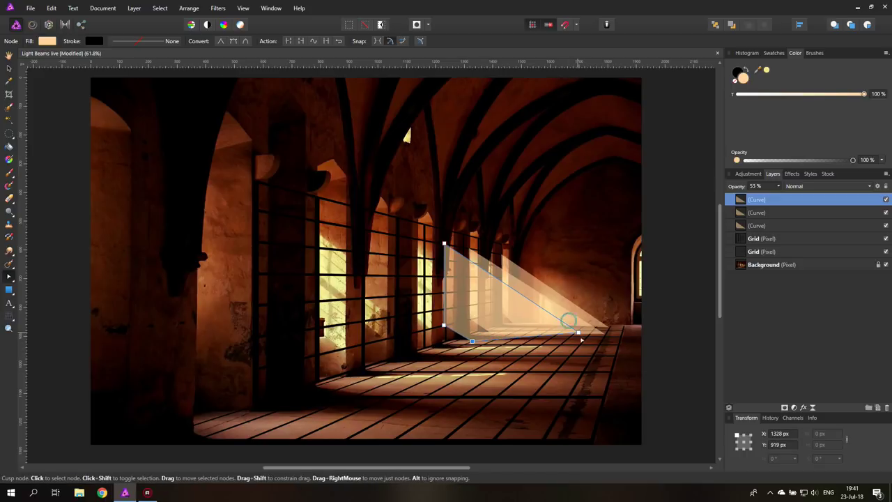
pyautogui.moveTo(579, 334); pyautogui.dragTo(601, 341)
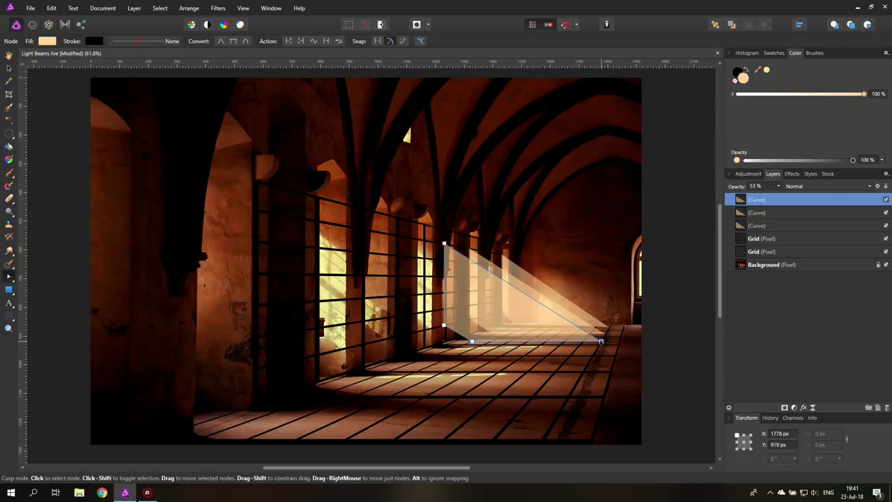
# - Duplicate a fourth beam further left and stretch its lower-right tip and bottom point onto the floor
pyautogui.click(9, 68)
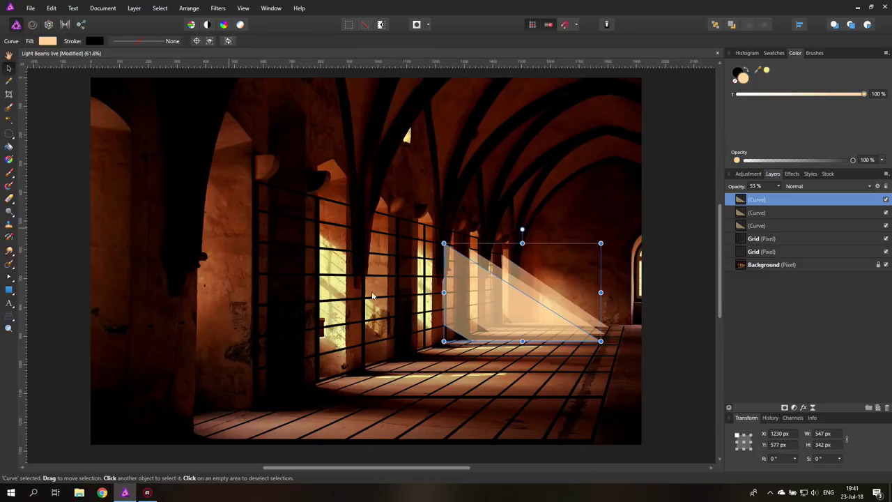
pyautogui.hotkey('ctrl', 'j')
pyautogui.moveTo(469, 299); pyautogui.dragTo(441, 297)
pyautogui.click(9, 277)
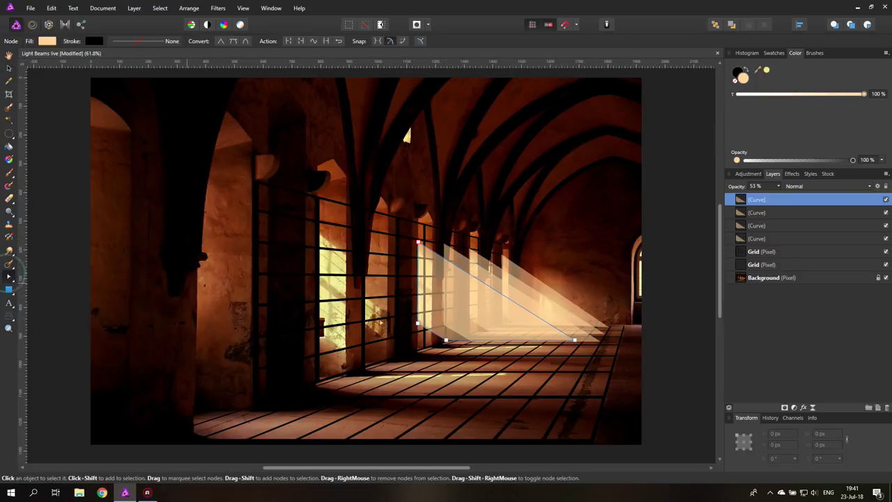
pyautogui.click(417, 332)
pyautogui.moveTo(417, 332); pyautogui.dragTo(417, 332)
pyautogui.click(419, 241)
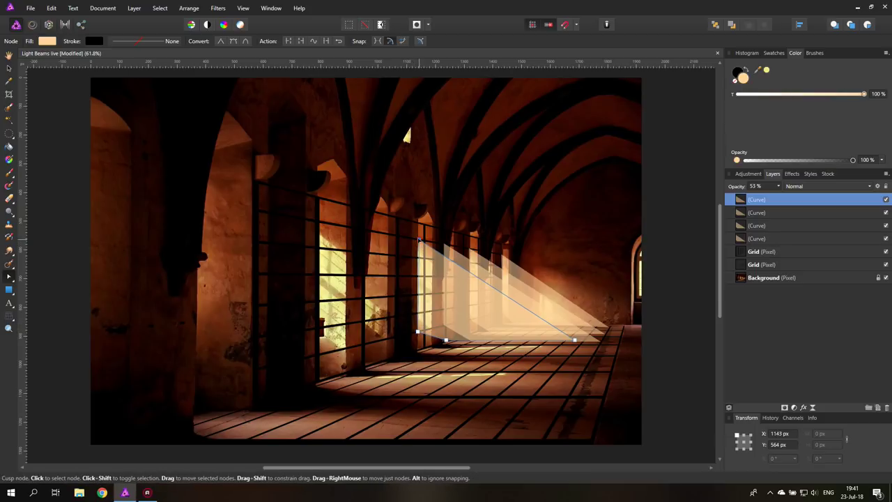
pyautogui.moveTo(574, 340); pyautogui.dragTo(596, 350)
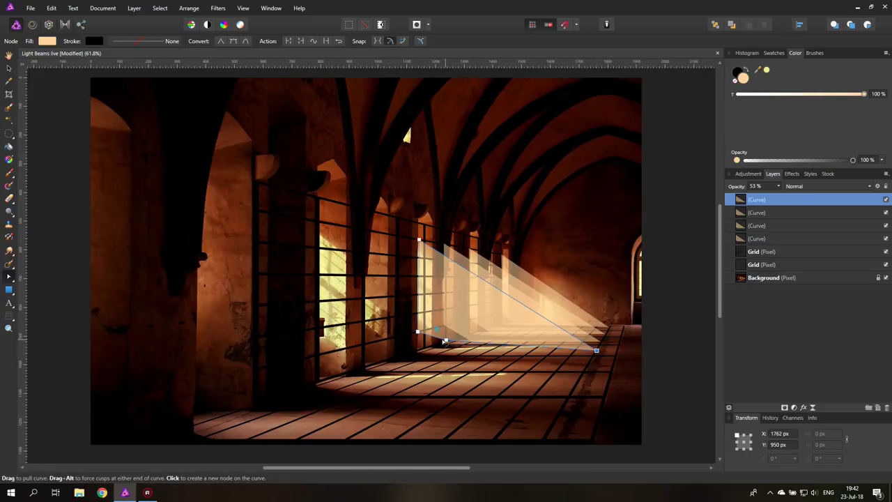
pyautogui.moveTo(446, 341); pyautogui.dragTo(443, 352)
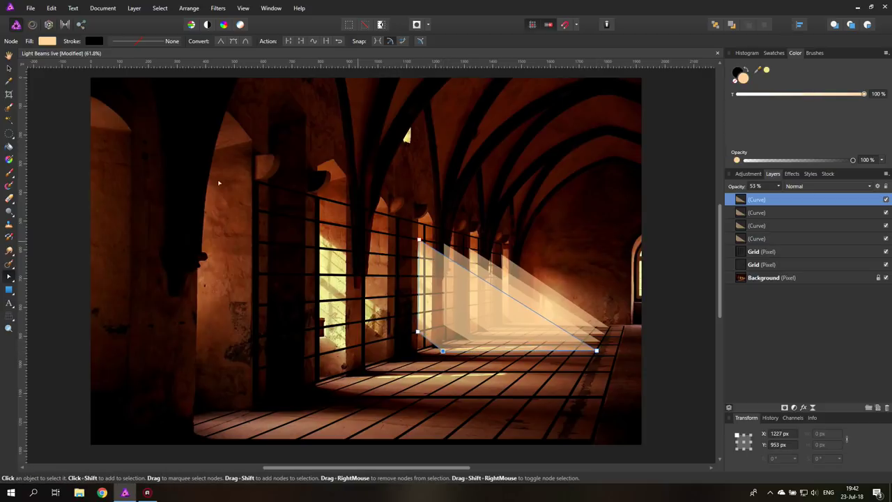
# - Duplicate a fifth beam further left, raising its top and widening its bottom toward the lower right
pyautogui.click(9, 68)
pyautogui.hotkey('ctrl', 'j')
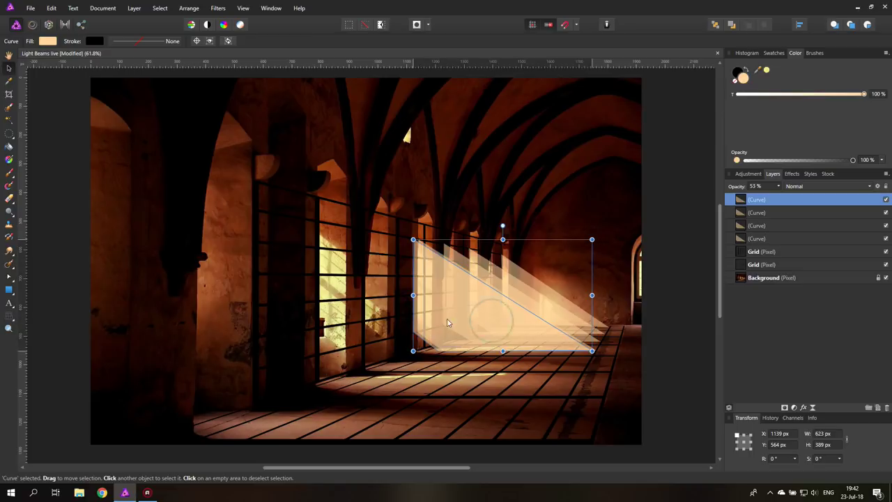
pyautogui.moveTo(494, 328); pyautogui.dragTo(440, 322)
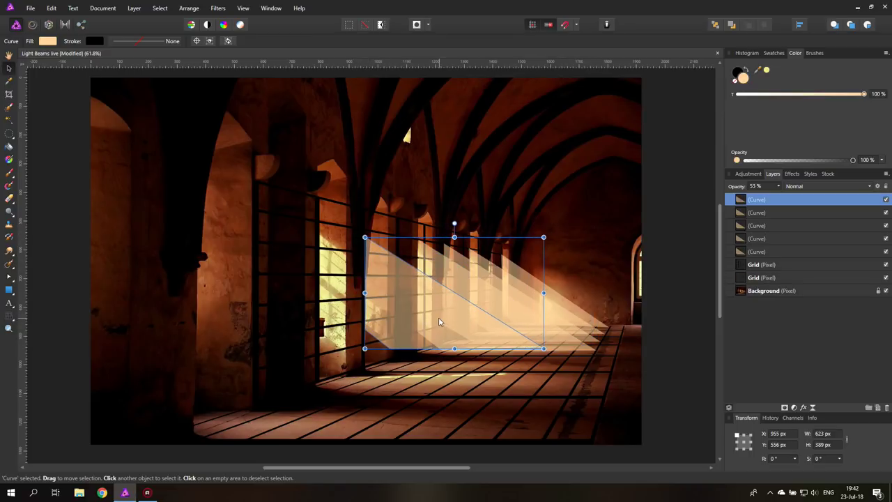
pyautogui.click(8, 277)
pyautogui.click(364, 333)
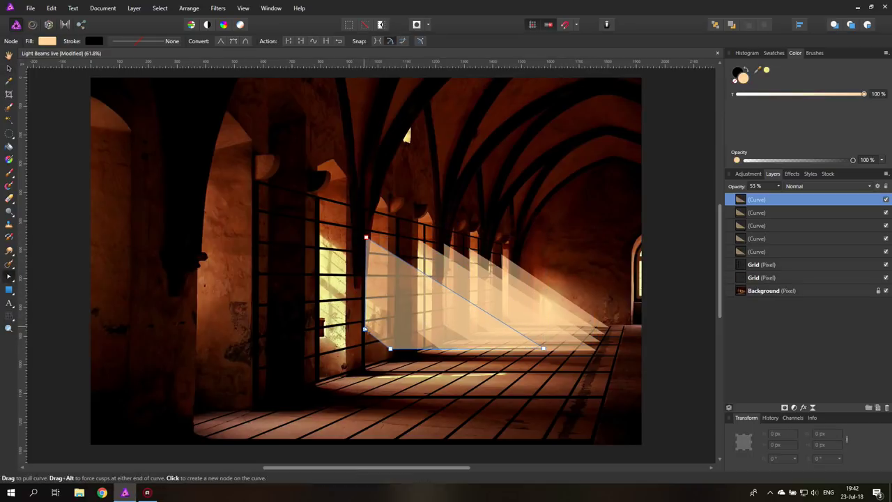
pyautogui.moveTo(364, 333); pyautogui.dragTo(365, 343)
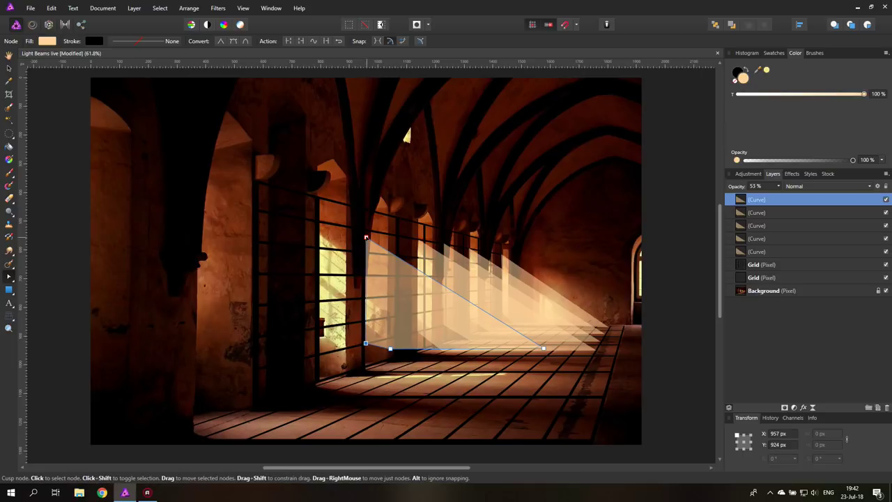
pyautogui.moveTo(366, 238); pyautogui.dragTo(368, 229)
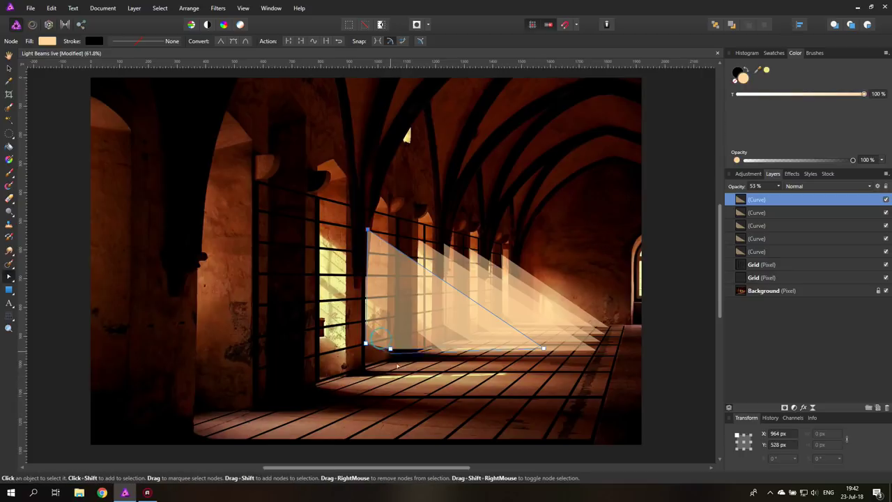
pyautogui.moveTo(391, 348); pyautogui.dragTo(399, 365)
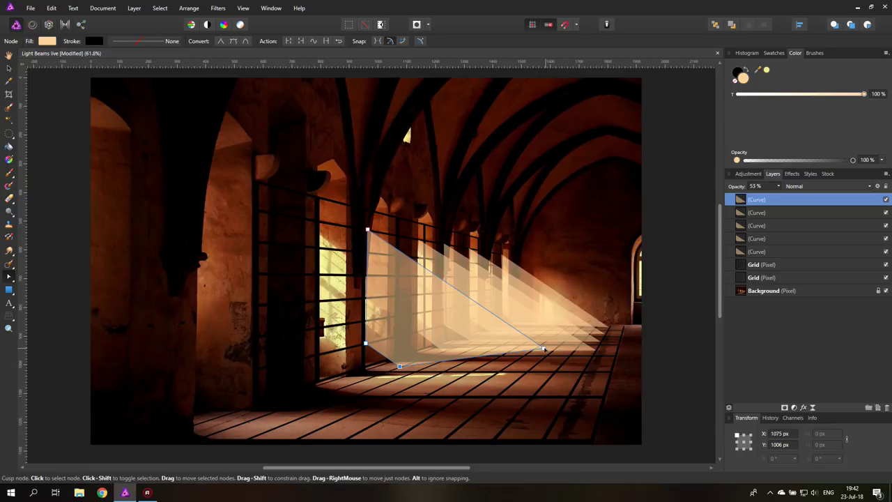
pyautogui.moveTo(543, 348); pyautogui.dragTo(588, 365)
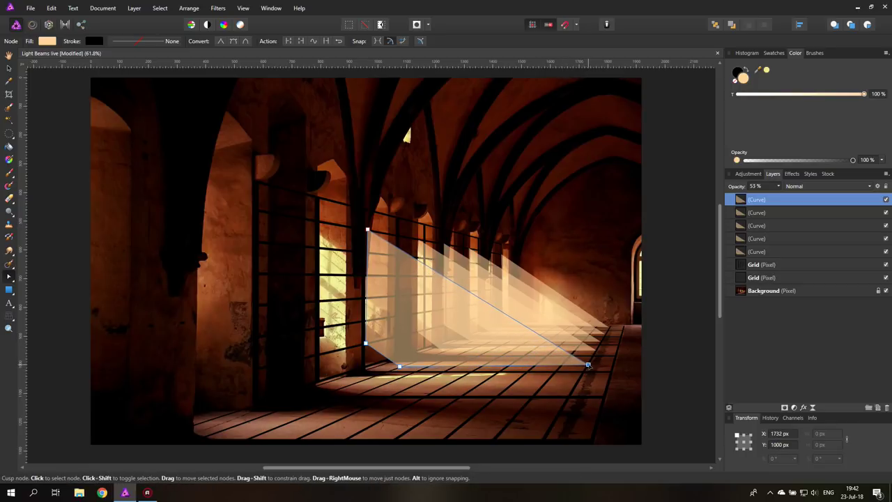
# - Duplicate a sixth beam furthest left, add a bottom node and drag its corners down and out
pyautogui.click(9, 68)
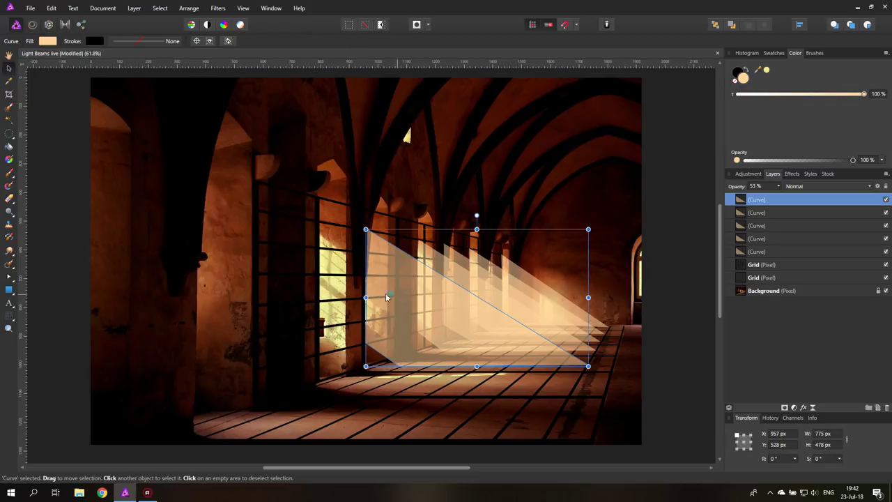
pyautogui.moveTo(386, 297); pyautogui.dragTo(354, 295)
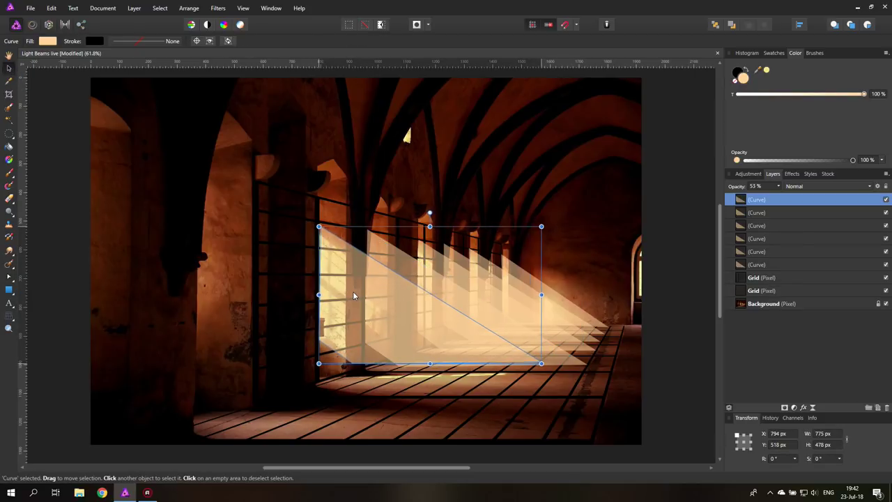
pyautogui.click(8, 277)
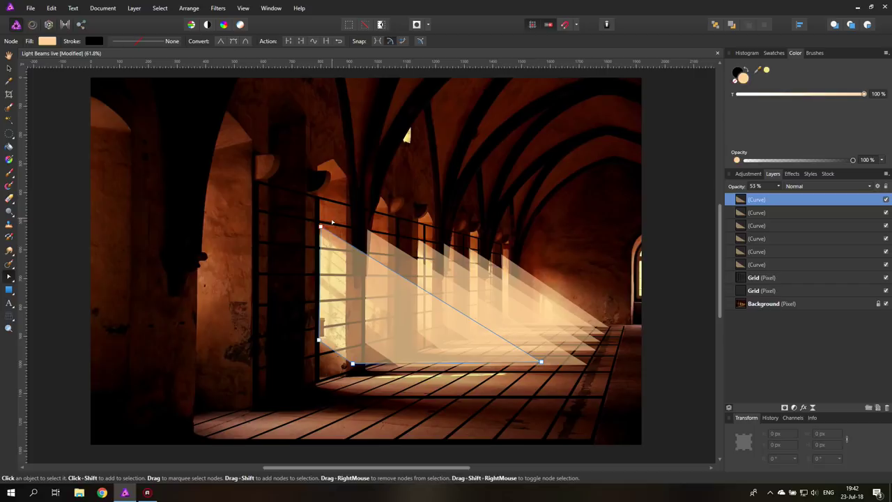
pyautogui.moveTo(320, 226); pyautogui.dragTo(320, 222)
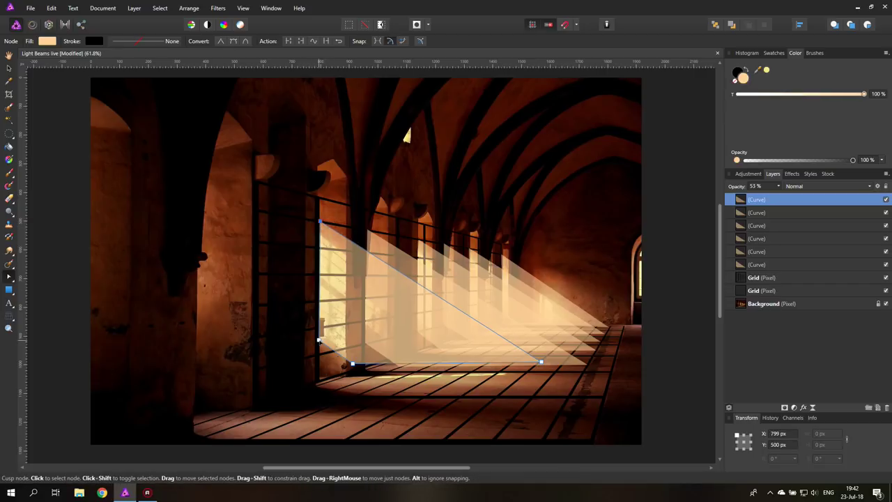
pyautogui.moveTo(319, 340); pyautogui.dragTo(320, 354)
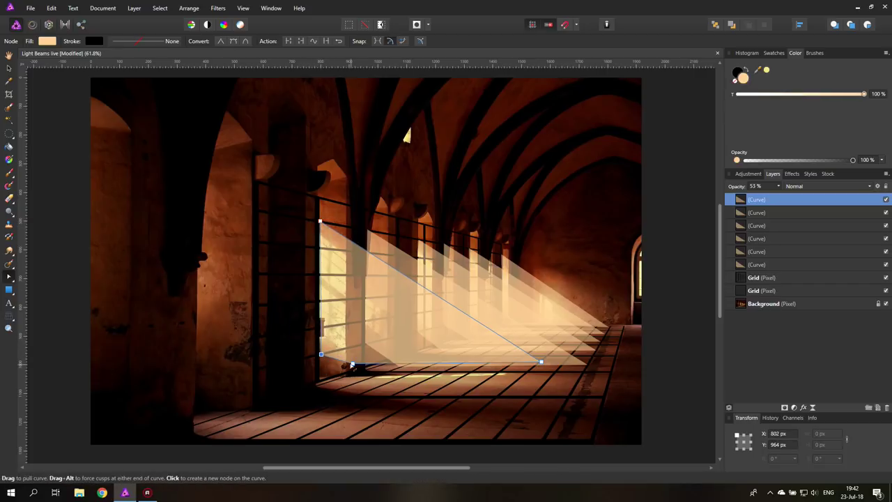
pyautogui.click(353, 364)
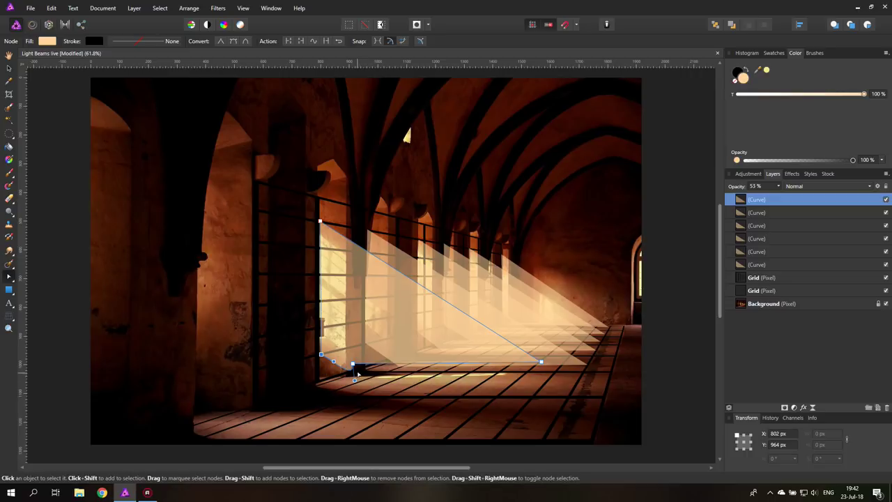
pyautogui.moveTo(353, 364); pyautogui.dragTo(354, 383)
pyautogui.moveTo(541, 362); pyautogui.dragTo(575, 389)
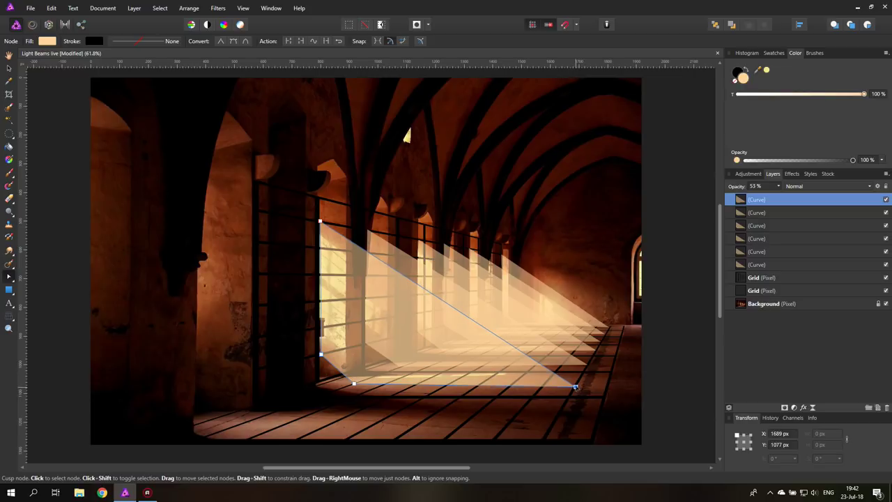
pyautogui.click(9, 68)
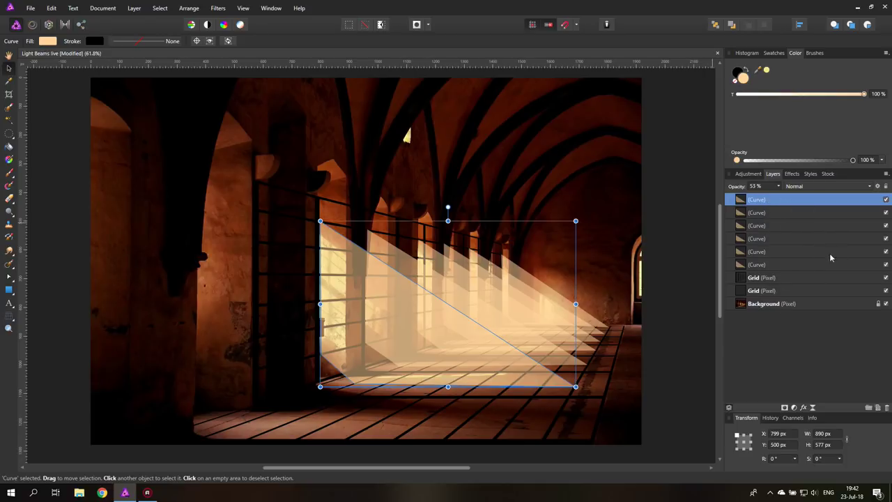
# - Group the six light-beam curves and give the group a Gaussian blur of about 21.7 px
pyautogui.keyDown('shift'); pyautogui.click(805, 264); pyautogui.keyUp('shift')
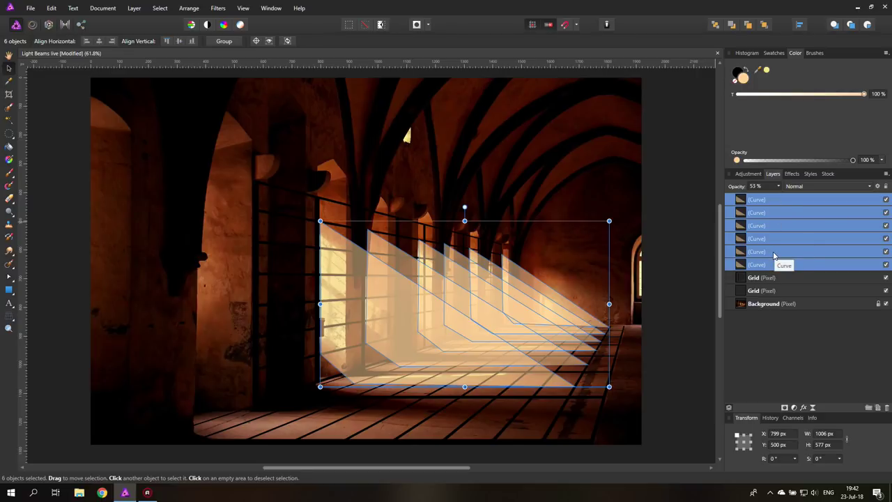
pyautogui.hotkey('ctrl', 'g')
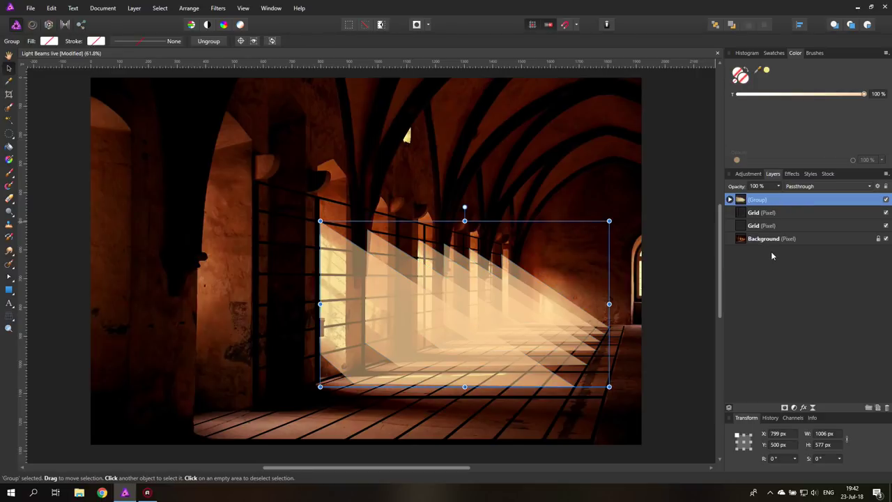
pyautogui.click(792, 174)
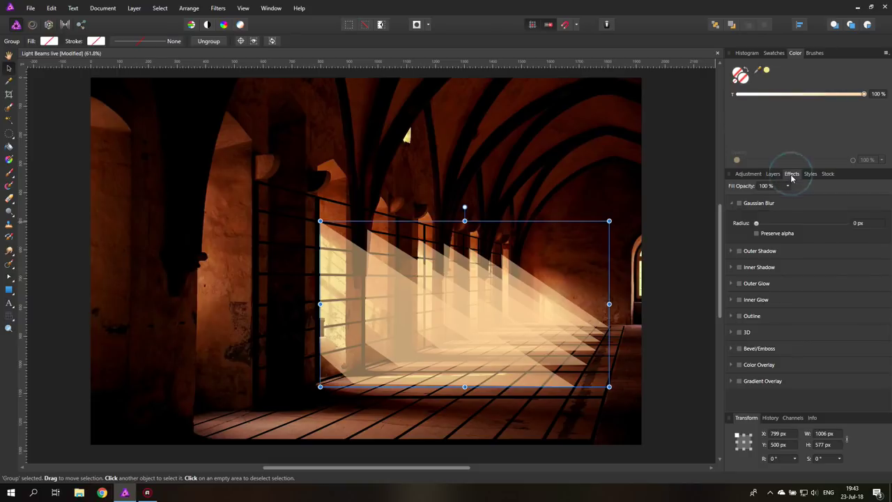
pyautogui.click(740, 202)
pyautogui.moveTo(756, 223); pyautogui.dragTo(807, 225)
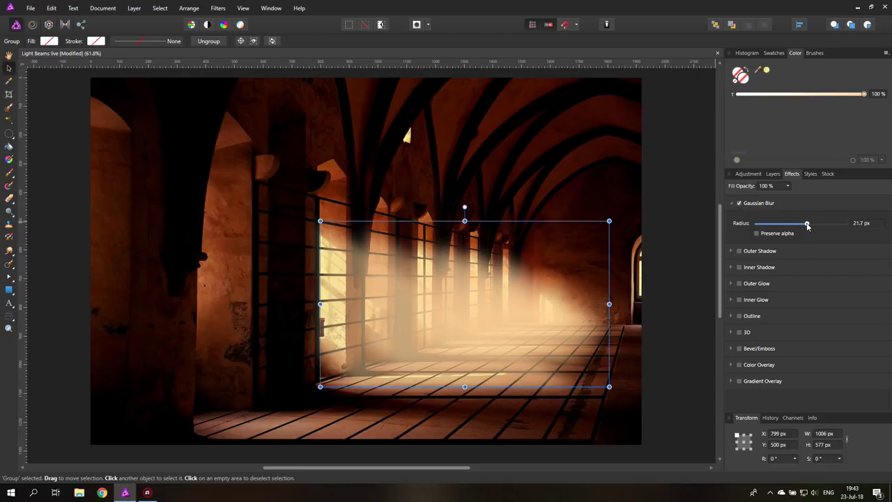
# - Hide both Grid layers and deselect the beam group
pyautogui.click(772, 174)
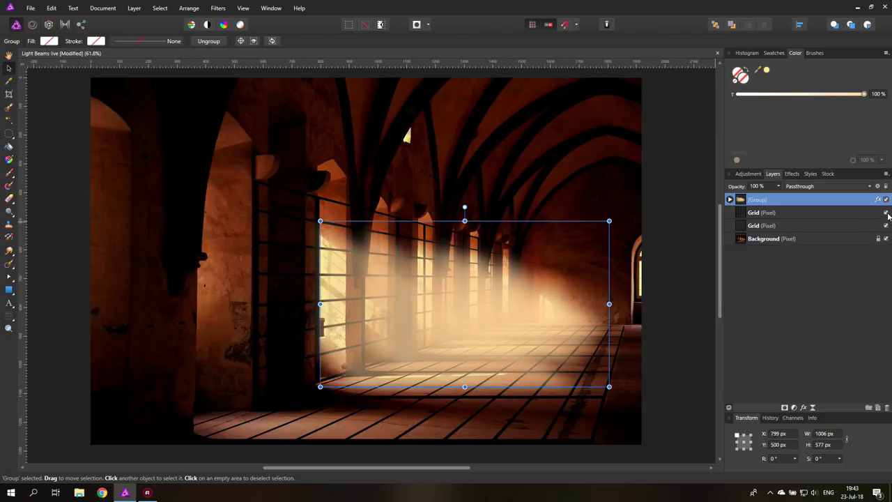
pyautogui.click(886, 213)
pyautogui.click(885, 225)
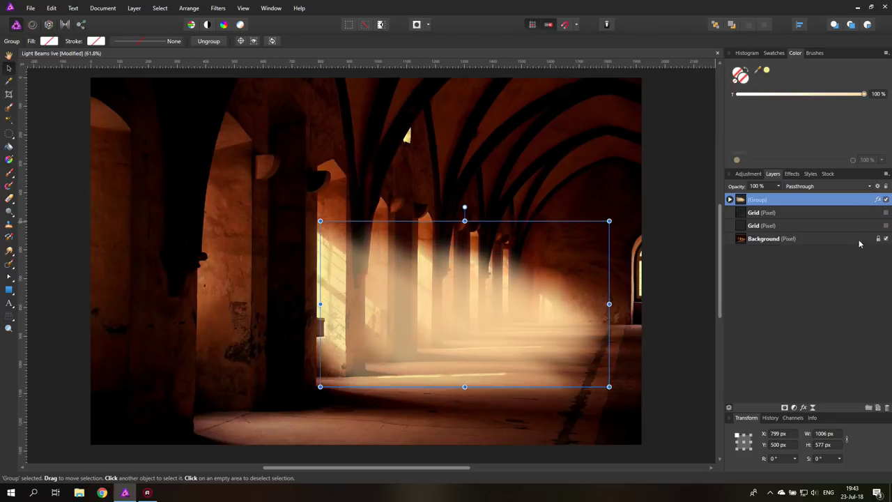
pyautogui.click(692, 325)
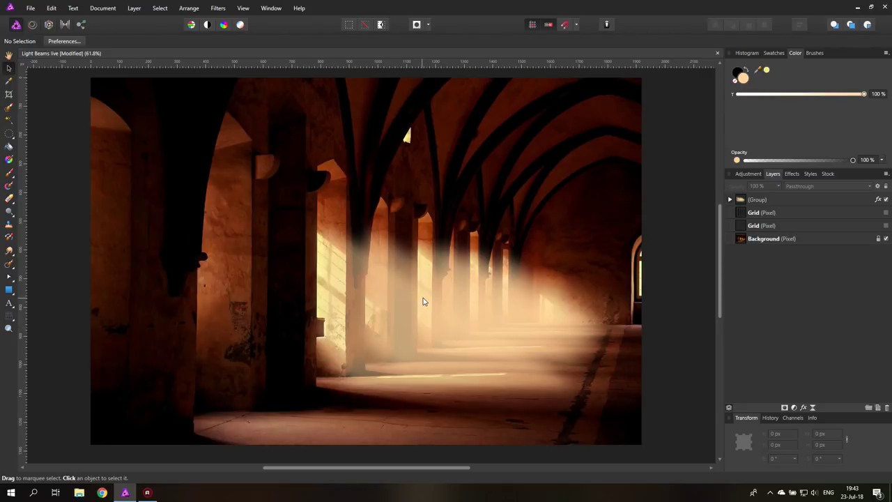
# - Add a Recolor at hue 28.4° and 95% saturation above the top beam curve, then select the collapsed group
pyautogui.click(729, 200)
pyautogui.click(745, 213)
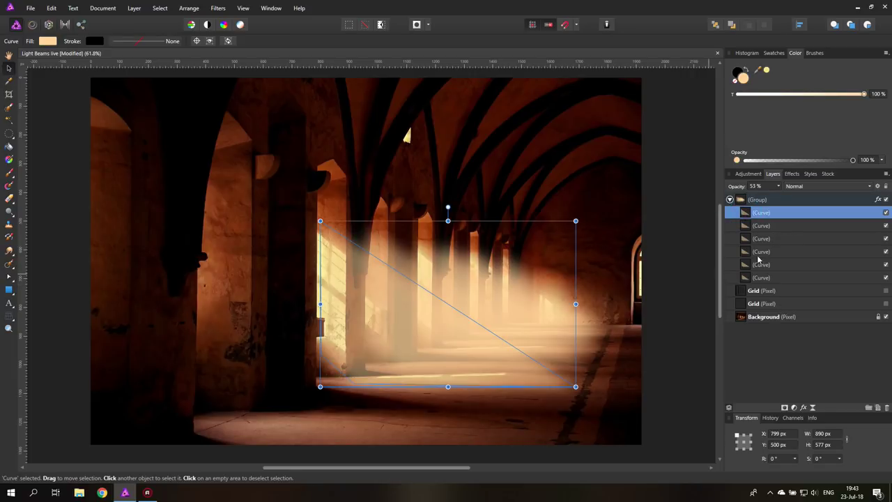
pyautogui.click(793, 409)
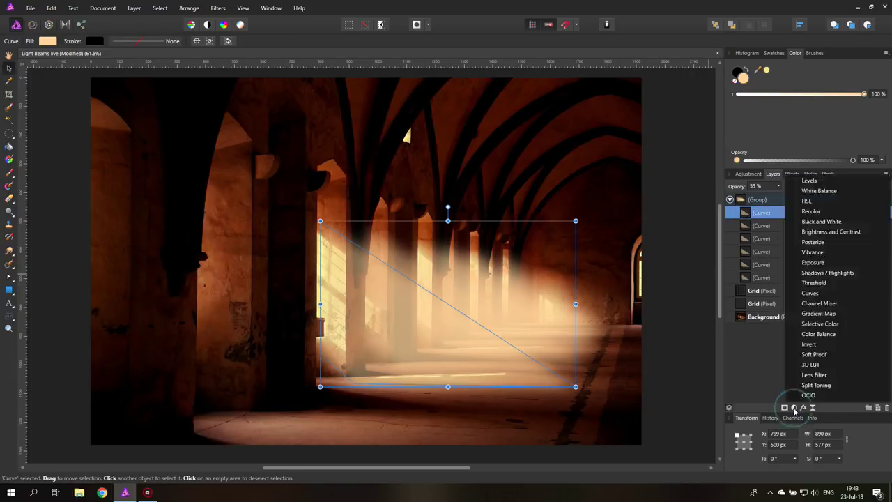
pyautogui.click(812, 212)
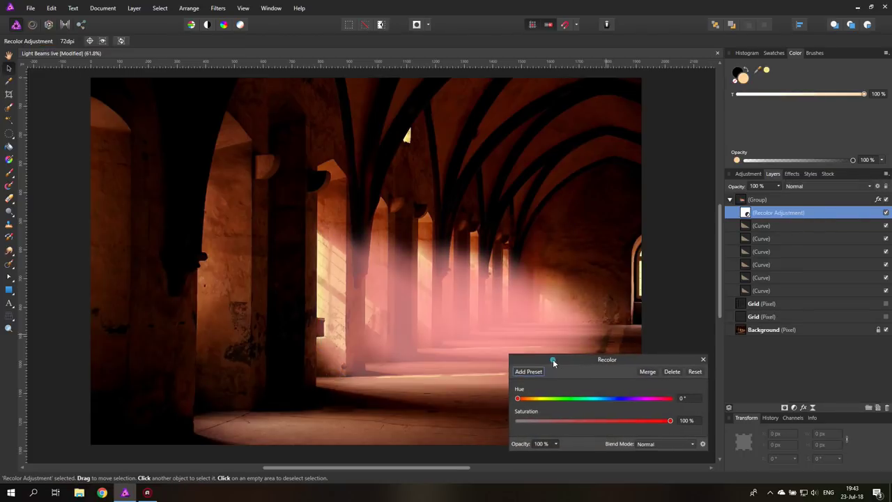
pyautogui.moveTo(573, 392)
pyautogui.mouseDown()
pyautogui.moveTo(721, 393)
pyautogui.moveTo(584, 393)
pyautogui.mouseUp()
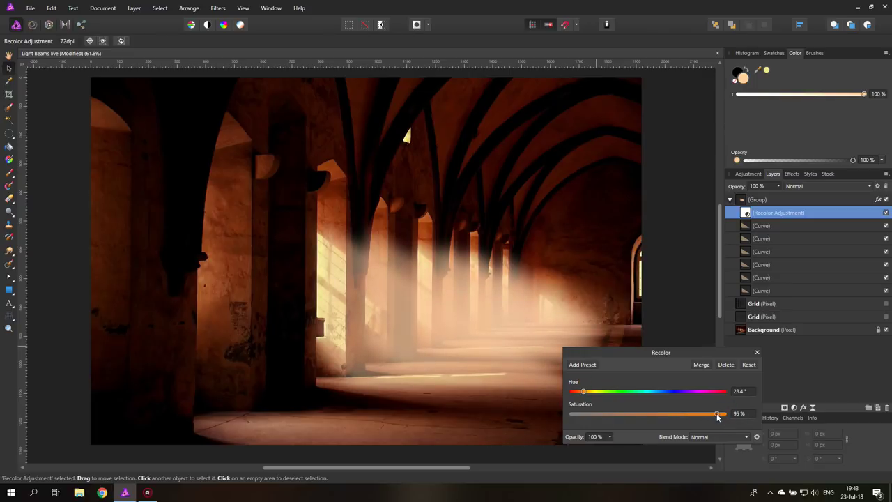
pyautogui.click(757, 351)
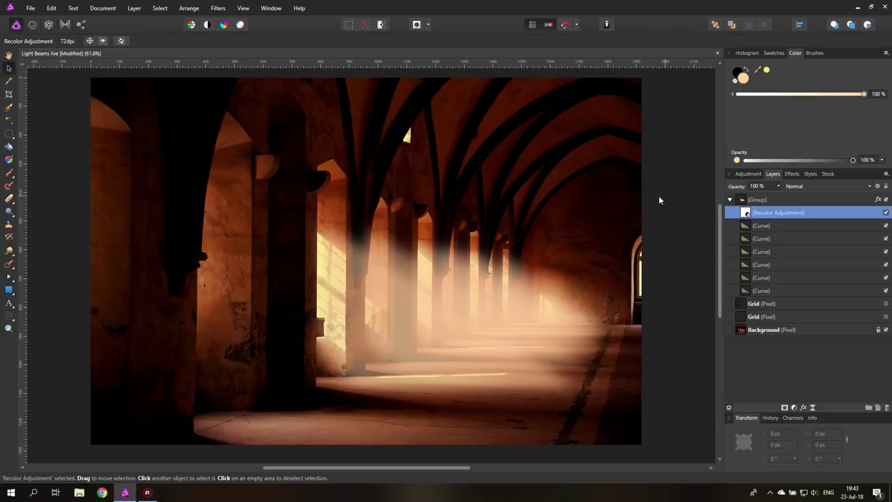
pyautogui.click(729, 201)
pyautogui.click(741, 201)
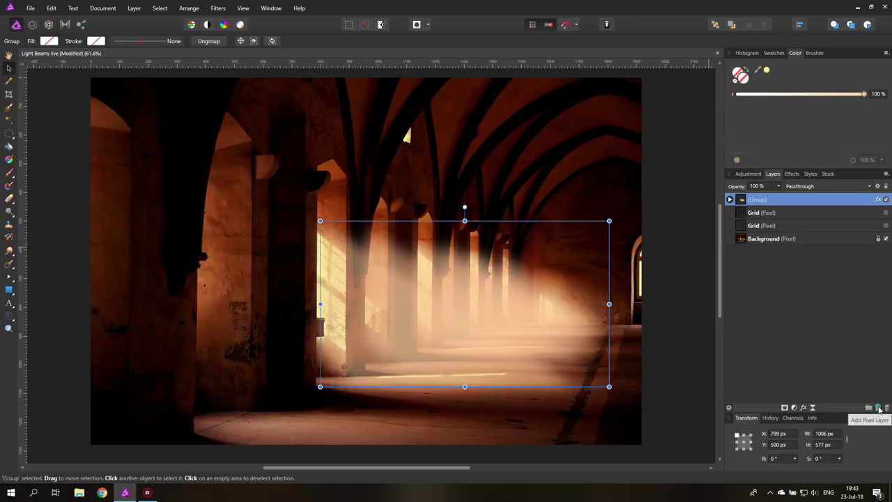
# - Add a new empty pixel layer on top and set the primary colour to white
pyautogui.click(878, 408)
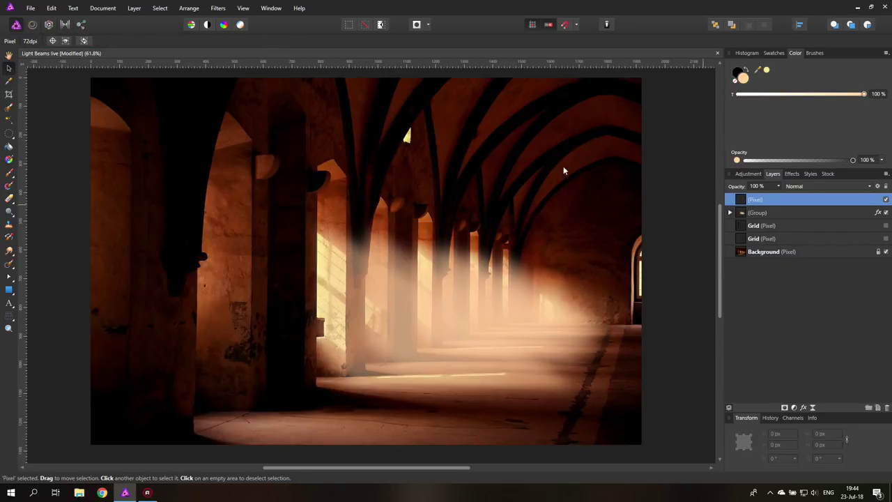
pyautogui.click(219, 9)
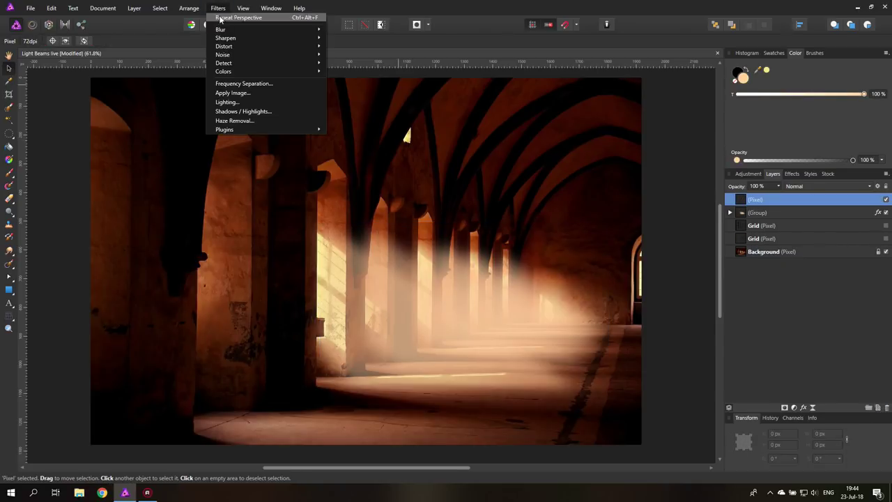
pyautogui.moveTo(228, 56)
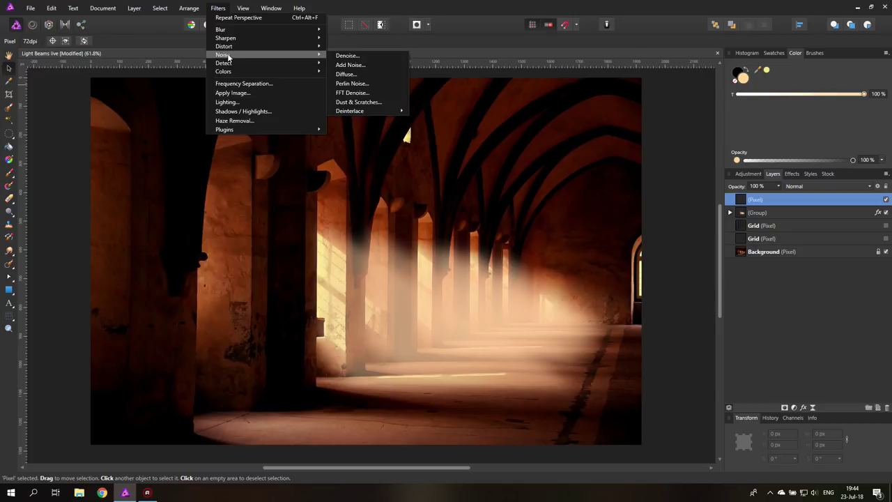
pyautogui.click(357, 84)
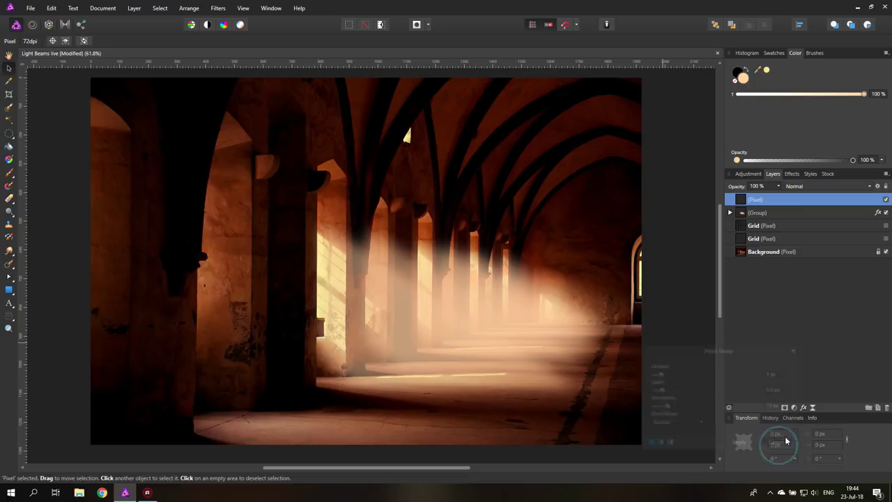
pyautogui.doubleClick(743, 79)
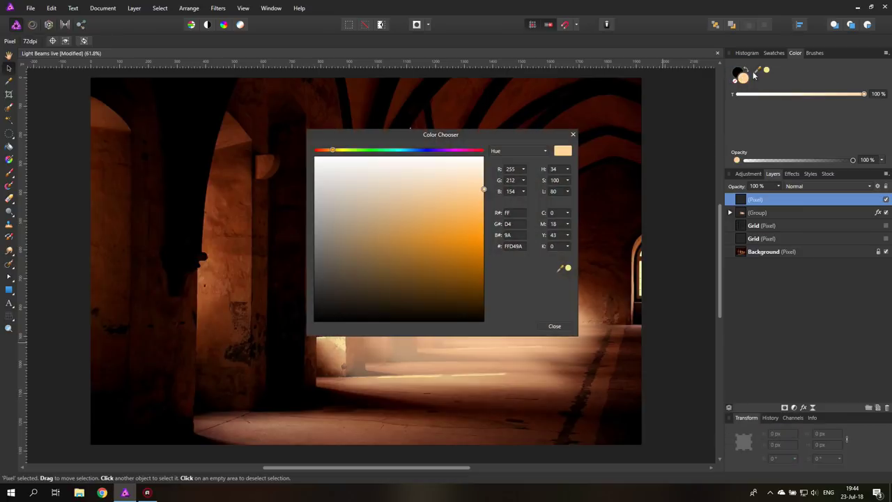
pyautogui.moveTo(407, 186); pyautogui.dragTo(387, 155)
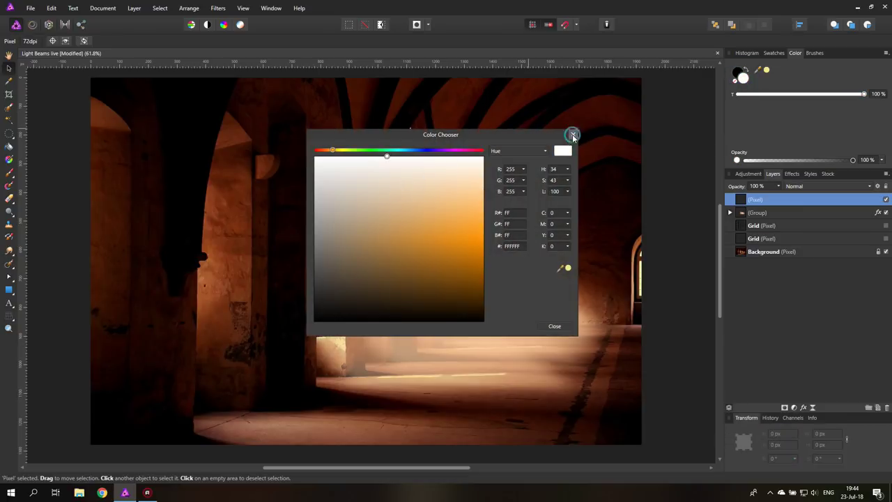
pyautogui.click(572, 136)
# - Fill the new layer with Perlin noise reduced to 3 octaves
pyautogui.click(218, 8)
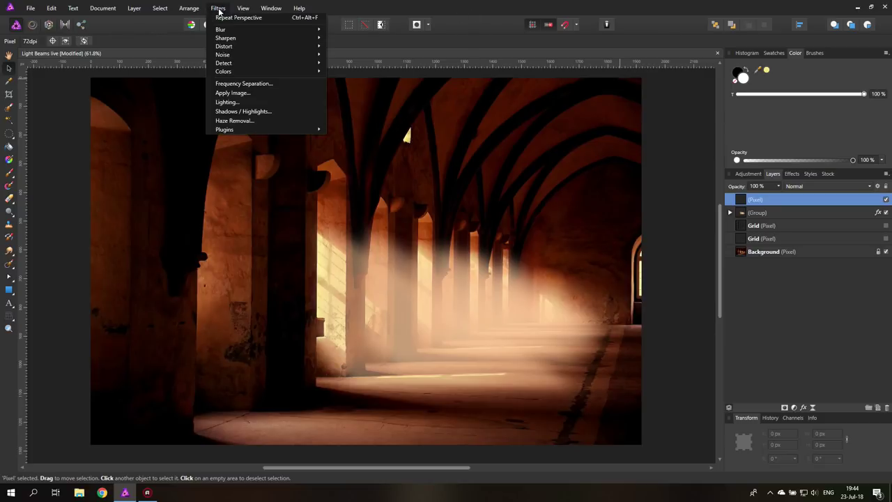
pyautogui.moveTo(281, 56)
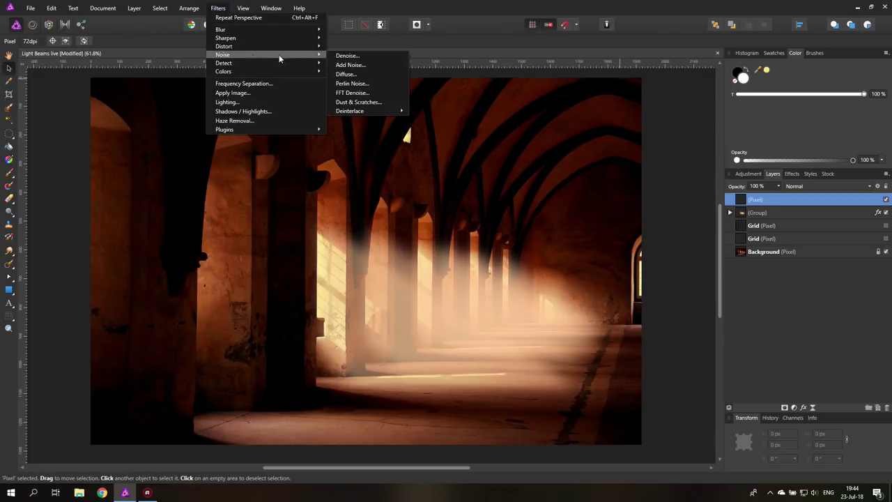
pyautogui.click(356, 83)
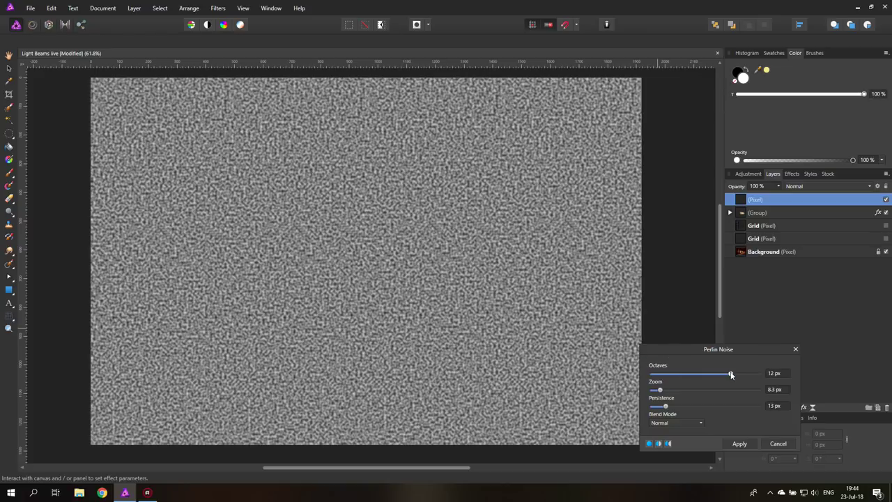
pyautogui.moveTo(726, 375); pyautogui.dragTo(656, 409)
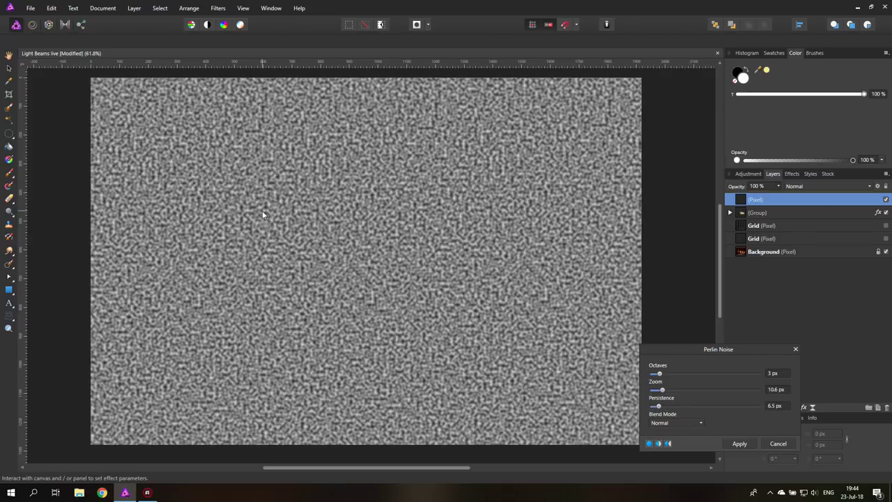
pyautogui.click(740, 444)
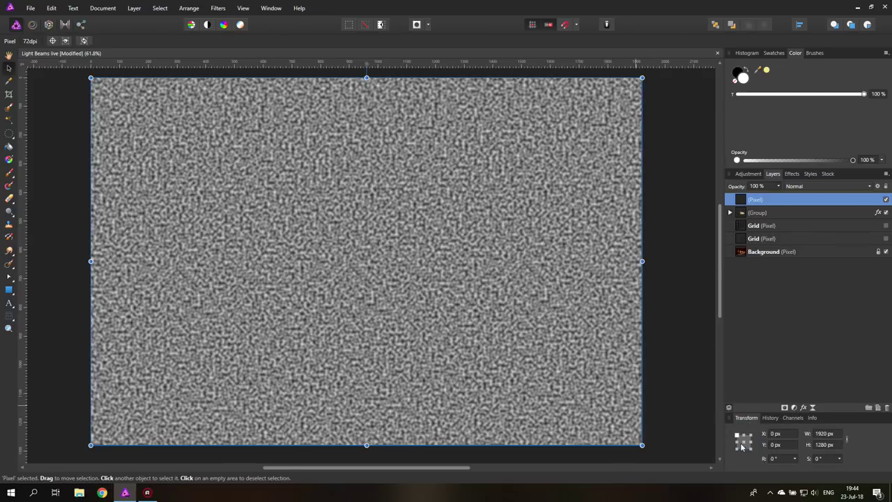
pyautogui.click(219, 9)
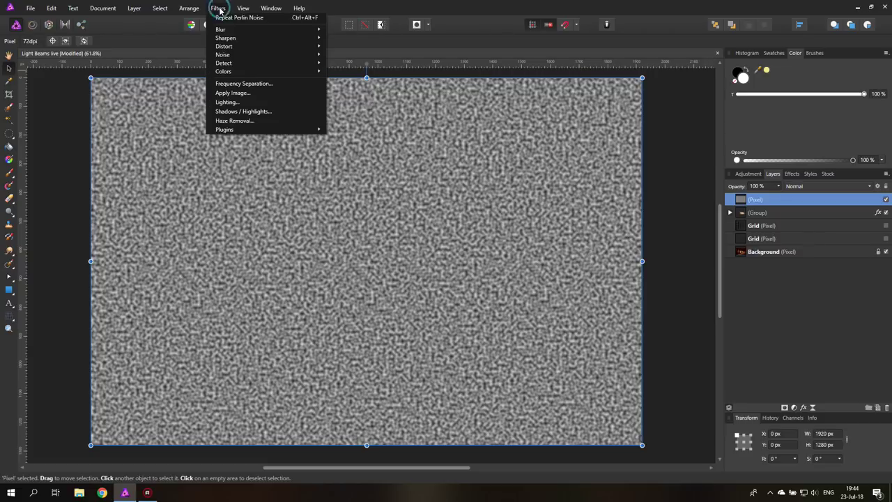
pyautogui.moveTo(230, 29)
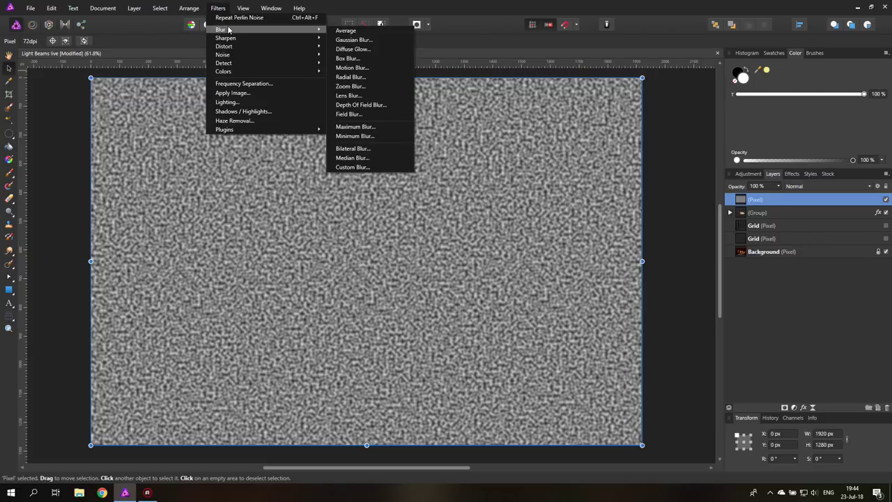
pyautogui.click(358, 86)
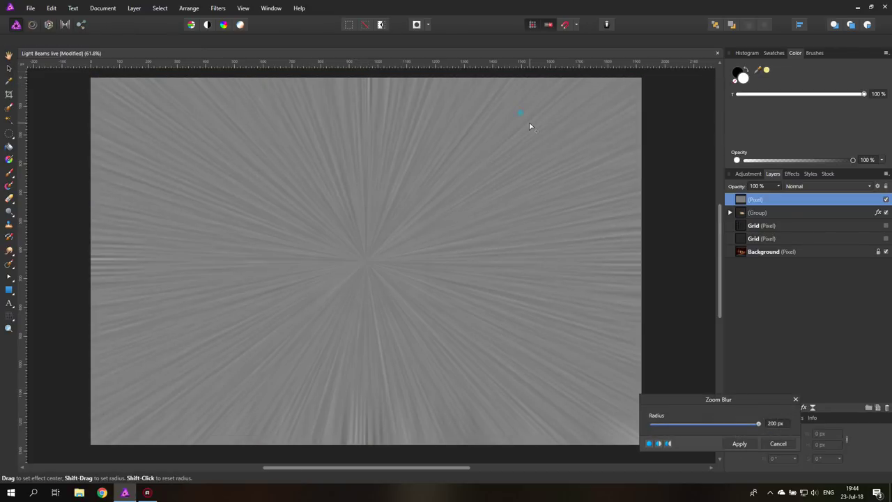
pyautogui.click(530, 126)
pyautogui.moveTo(237, 306); pyautogui.dragTo(370, 363)
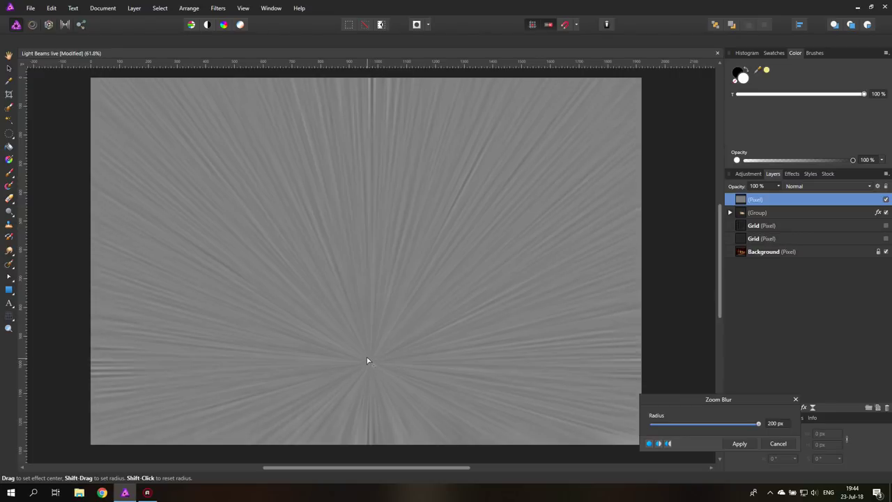
# - Cancel the pending zoom blur and set the noise layer's blend mode to Screen
pyautogui.click(777, 443)
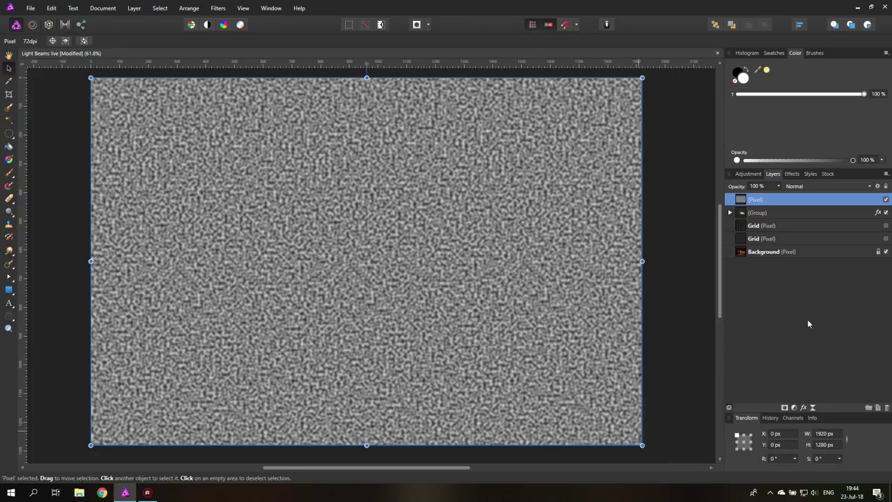
pyautogui.click(801, 186)
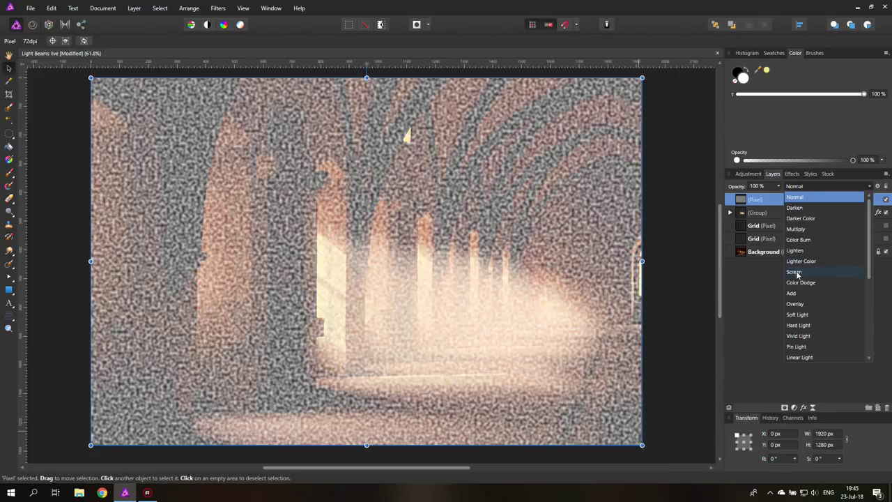
pyautogui.click(797, 274)
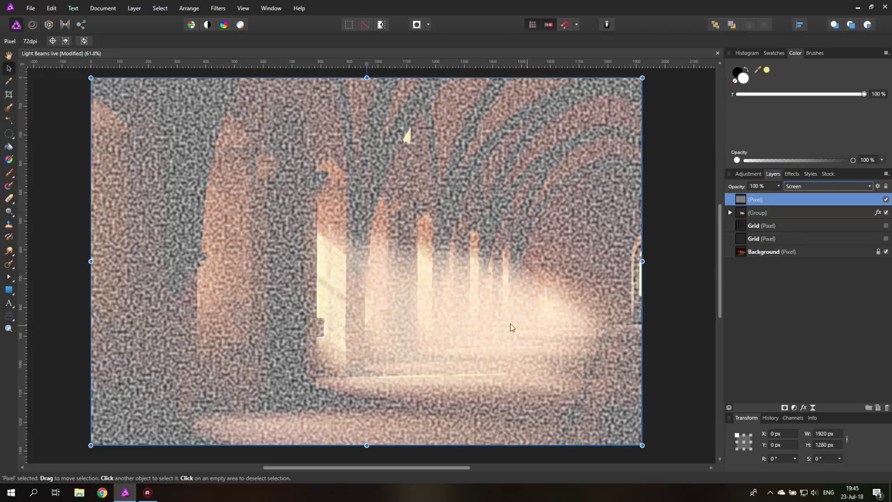
# - Apply a 150 px Zoom Blur to the noise layer, centred in the upper left
pyautogui.click(220, 10)
pyautogui.moveTo(225, 30)
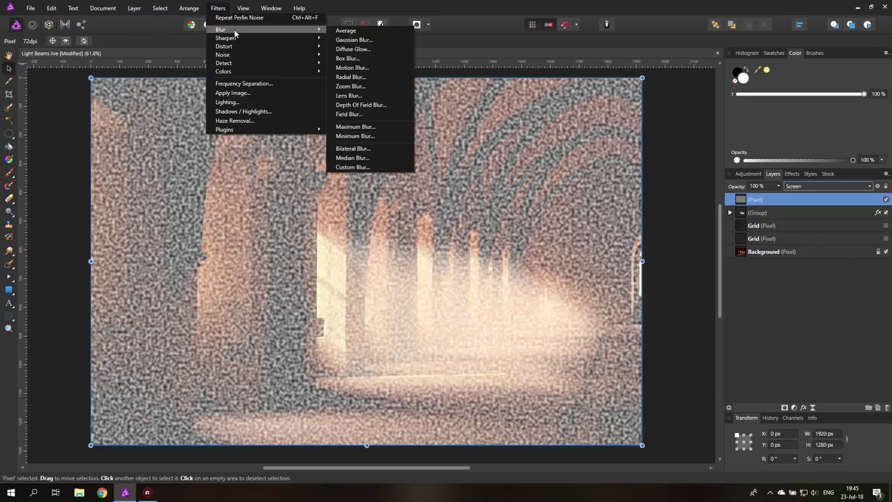
pyautogui.click(350, 86)
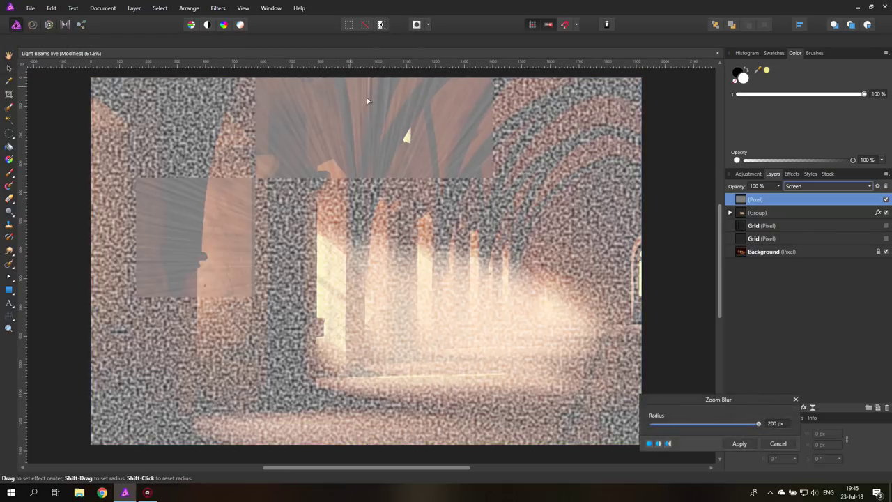
pyautogui.moveTo(99, 93); pyautogui.dragTo(96, 87)
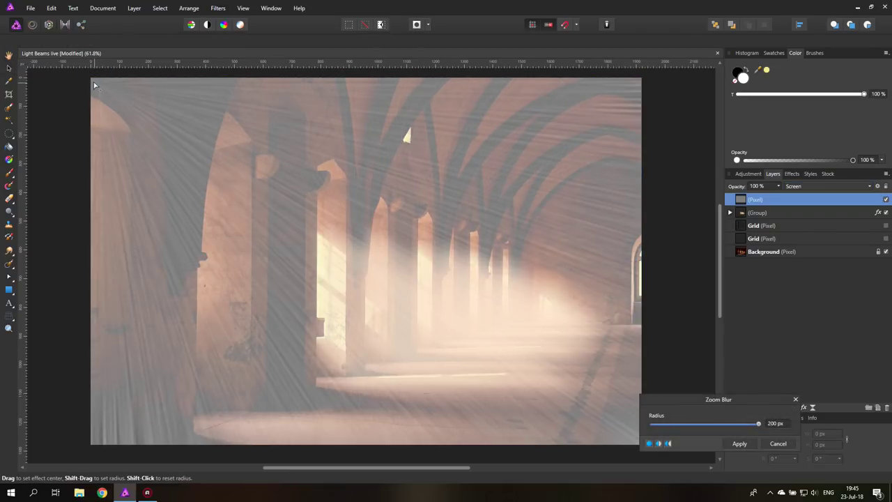
pyautogui.moveTo(214, 110)
pyautogui.mouseDown()
pyautogui.moveTo(174, 106)
pyautogui.moveTo(195, 130)
pyautogui.moveTo(166, 114)
pyautogui.mouseUp()
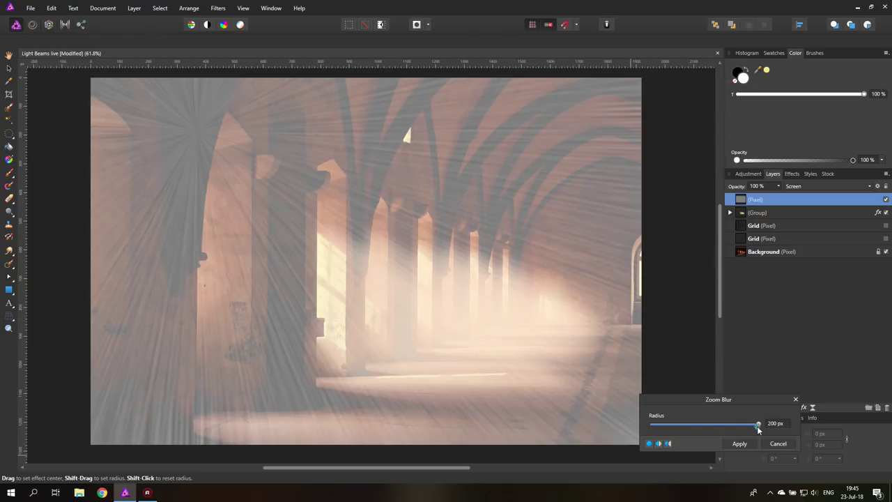
pyautogui.moveTo(723, 427); pyautogui.dragTo(760, 424)
pyautogui.click(772, 424)
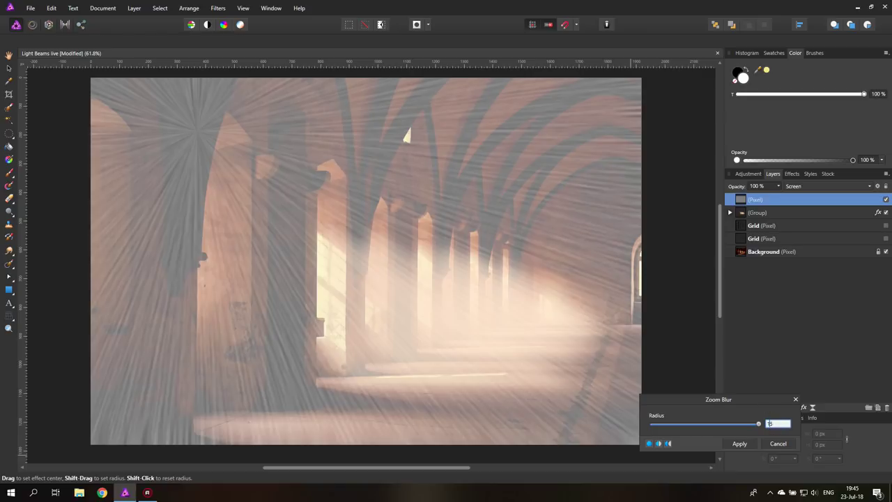
pyautogui.write('150')
pyautogui.press('Return')
pyautogui.moveTo(199, 152)
pyautogui.mouseDown()
pyautogui.moveTo(199, 198)
pyautogui.moveTo(204, 170)
pyautogui.mouseUp()
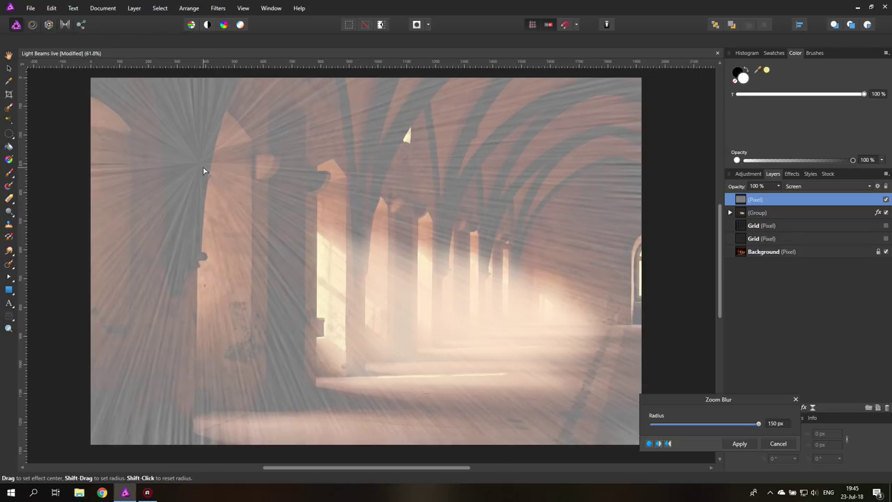
pyautogui.click(739, 443)
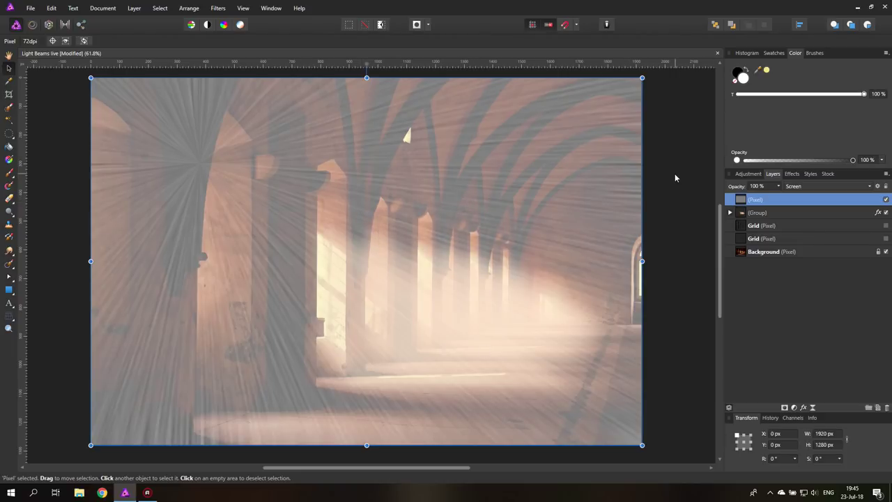
# - Add a mask and nest it inside the zoom-blurred streak layer
pyautogui.click(784, 407)
pyautogui.moveTo(740, 201); pyautogui.dragTo(754, 216)
pyautogui.click(730, 199)
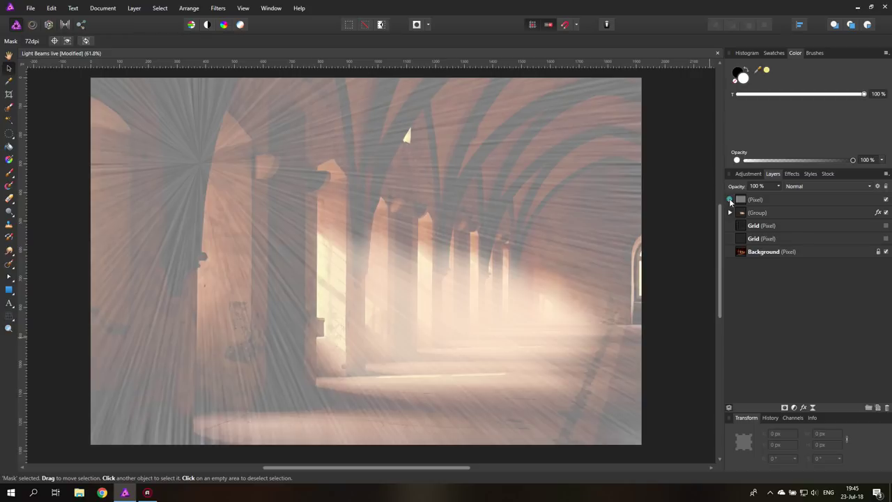
# - With a 100% opacity brush, paint black on the mask over the left side and floor
pyautogui.click(9, 173)
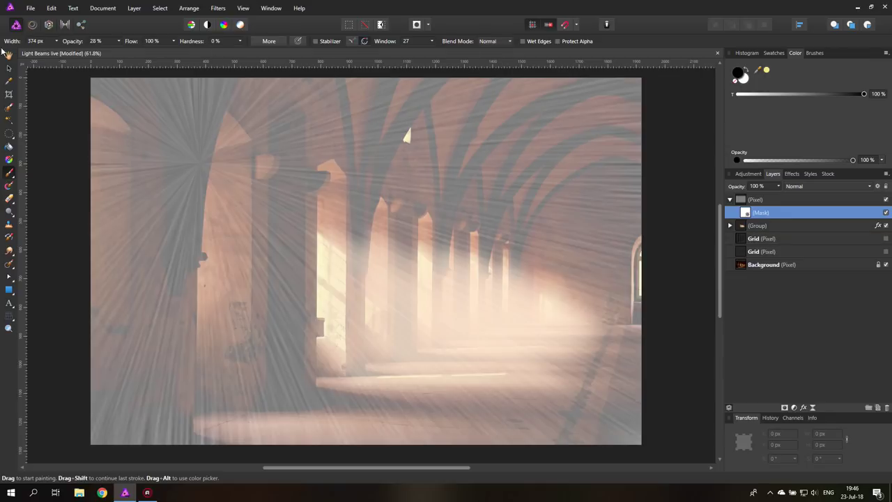
pyautogui.click(119, 40)
pyautogui.moveTo(117, 52); pyautogui.dragTo(187, 55)
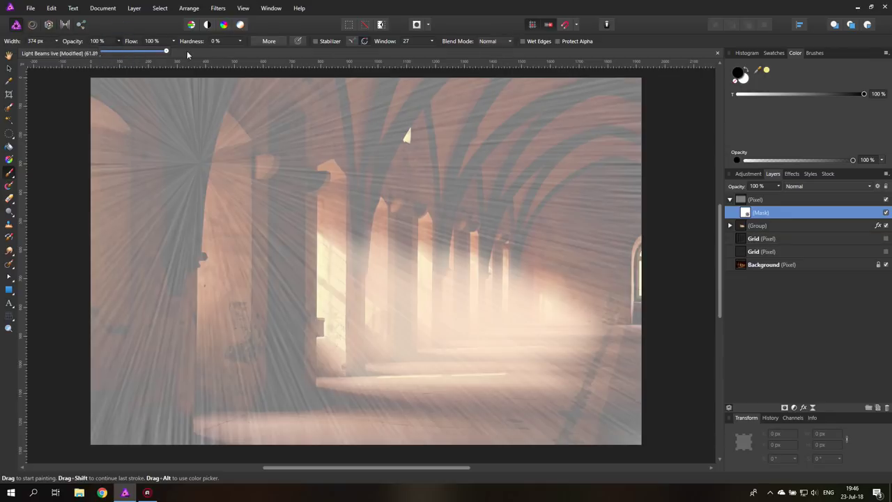
pyautogui.click(118, 41)
pyautogui.moveTo(105, 147)
pyautogui.mouseDown()
pyautogui.moveTo(94, 90)
pyautogui.moveTo(130, 462)
pyautogui.moveTo(129, 347)
pyautogui.moveTo(113, 400)
pyautogui.moveTo(81, 420)
pyautogui.moveTo(127, 333)
pyautogui.moveTo(136, 141)
pyautogui.moveTo(128, 72)
pyautogui.moveTo(197, 92)
pyautogui.moveTo(160, 121)
pyautogui.moveTo(134, 345)
pyautogui.moveTo(164, 243)
pyautogui.moveTo(230, 384)
pyautogui.moveTo(282, 425)
pyautogui.moveTo(283, 296)
pyautogui.moveTo(285, 427)
pyautogui.moveTo(244, 435)
pyautogui.moveTo(278, 334)
pyautogui.moveTo(278, 175)
pyautogui.moveTo(273, 339)
pyautogui.moveTo(294, 146)
pyautogui.moveTo(289, 335)
pyautogui.moveTo(243, 219)
pyautogui.moveTo(187, 167)
pyautogui.moveTo(197, 142)
pyautogui.moveTo(332, 30)
pyautogui.moveTo(279, 79)
pyautogui.moveTo(394, 87)
pyautogui.moveTo(281, 96)
pyautogui.moveTo(401, 74)
pyautogui.moveTo(643, 106)
pyautogui.moveTo(655, 95)
pyautogui.moveTo(488, 69)
pyautogui.moveTo(632, 75)
pyautogui.moveTo(647, 79)
pyautogui.moveTo(650, 99)
pyautogui.moveTo(284, 84)
pyautogui.moveTo(261, 111)
pyautogui.moveTo(339, 118)
pyautogui.moveTo(294, 126)
pyautogui.moveTo(328, 129)
pyautogui.moveTo(313, 135)
pyautogui.moveTo(458, 117)
pyautogui.moveTo(670, 139)
pyautogui.moveTo(356, 116)
pyautogui.moveTo(342, 125)
pyautogui.moveTo(428, 141)
pyautogui.moveTo(366, 143)
pyautogui.moveTo(365, 133)
pyautogui.moveTo(637, 201)
pyautogui.moveTo(361, 142)
pyautogui.moveTo(524, 193)
pyautogui.moveTo(372, 145)
pyautogui.moveTo(671, 204)
pyautogui.moveTo(314, 123)
pyautogui.moveTo(558, 146)
pyautogui.mouseUp()
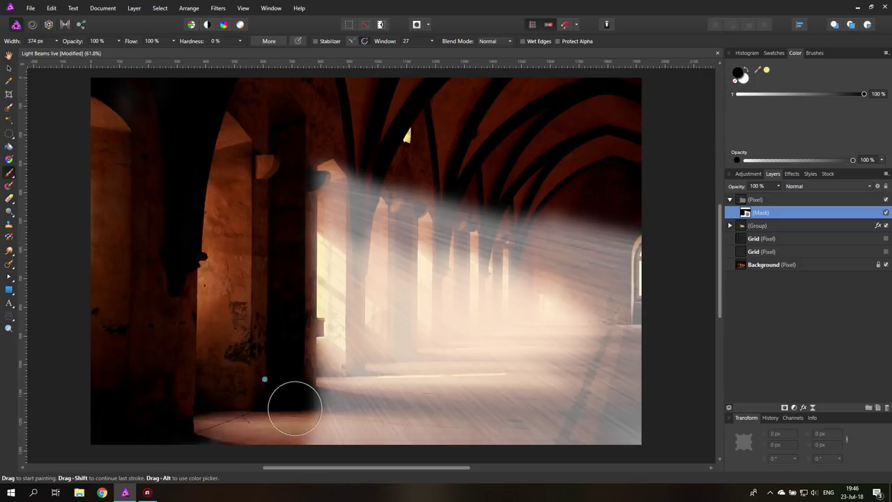
pyautogui.moveTo(292, 406)
pyautogui.mouseDown()
pyautogui.moveTo(426, 475)
pyautogui.moveTo(264, 415)
pyautogui.moveTo(437, 465)
pyautogui.moveTo(335, 427)
pyautogui.moveTo(241, 376)
pyautogui.moveTo(404, 449)
pyautogui.moveTo(258, 380)
pyautogui.moveTo(527, 468)
pyautogui.mouseUp()
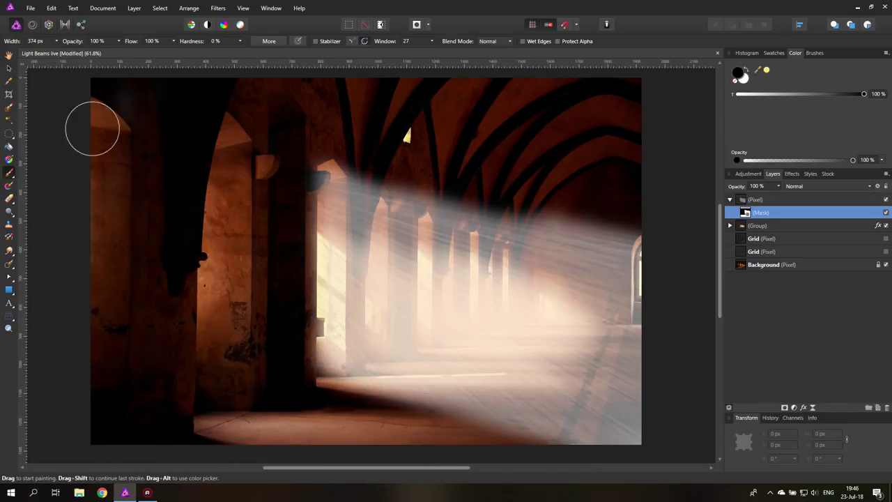
# - At 25% brush opacity, softly paint the mask around the beam, front floor and right edge
pyautogui.click(118, 45)
pyautogui.moveTo(121, 53); pyautogui.dragTo(72, 53)
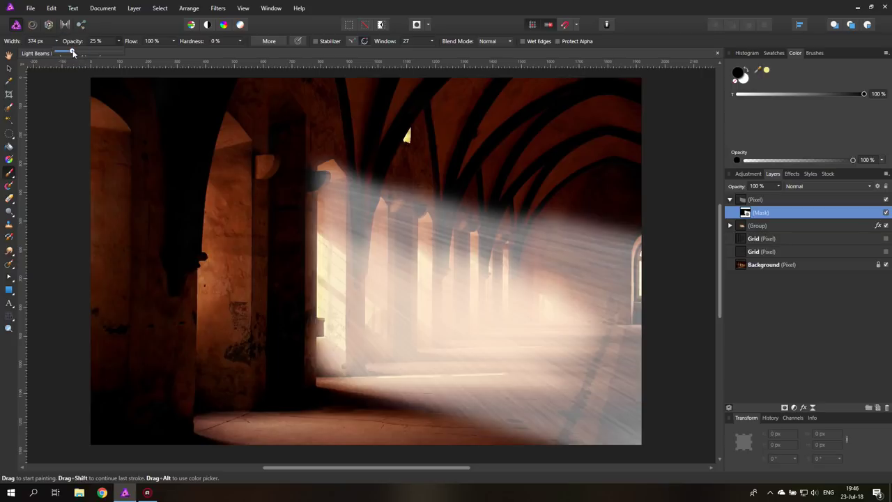
pyautogui.moveTo(406, 285)
pyautogui.mouseDown()
pyautogui.moveTo(363, 248)
pyautogui.moveTo(362, 235)
pyautogui.moveTo(359, 241)
pyautogui.moveTo(441, 232)
pyautogui.moveTo(426, 287)
pyautogui.moveTo(415, 286)
pyautogui.moveTo(380, 207)
pyautogui.moveTo(416, 293)
pyautogui.moveTo(497, 246)
pyautogui.moveTo(478, 215)
pyautogui.moveTo(545, 223)
pyautogui.moveTo(471, 208)
pyautogui.moveTo(490, 212)
pyautogui.moveTo(485, 197)
pyautogui.moveTo(386, 173)
pyautogui.moveTo(382, 186)
pyautogui.moveTo(425, 177)
pyautogui.moveTo(492, 186)
pyautogui.moveTo(645, 225)
pyautogui.moveTo(599, 242)
pyautogui.moveTo(578, 266)
pyautogui.moveTo(582, 230)
pyautogui.moveTo(562, 274)
pyautogui.moveTo(588, 305)
pyautogui.moveTo(589, 251)
pyautogui.moveTo(603, 230)
pyautogui.moveTo(566, 219)
pyautogui.moveTo(634, 238)
pyautogui.moveTo(629, 284)
pyautogui.moveTo(578, 358)
pyautogui.moveTo(484, 356)
pyautogui.moveTo(615, 408)
pyautogui.moveTo(545, 442)
pyautogui.moveTo(503, 417)
pyautogui.moveTo(400, 400)
pyautogui.moveTo(406, 387)
pyautogui.moveTo(419, 396)
pyautogui.moveTo(464, 391)
pyautogui.moveTo(545, 429)
pyautogui.moveTo(472, 403)
pyautogui.moveTo(433, 414)
pyautogui.moveTo(514, 407)
pyautogui.moveTo(439, 412)
pyautogui.moveTo(386, 390)
pyautogui.moveTo(354, 389)
pyautogui.moveTo(326, 346)
pyautogui.moveTo(319, 308)
pyautogui.moveTo(358, 252)
pyautogui.moveTo(302, 256)
pyautogui.moveTo(328, 203)
pyautogui.moveTo(377, 250)
pyautogui.moveTo(532, 308)
pyautogui.mouseUp()
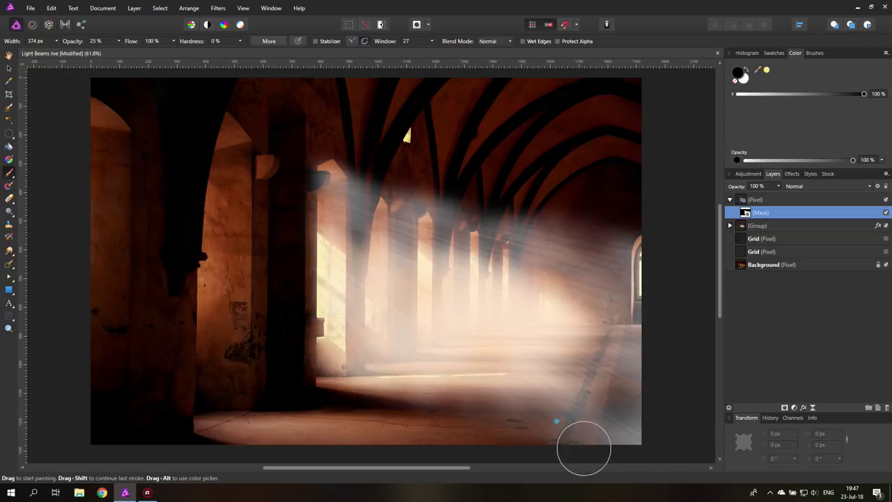
pyautogui.hscroll(5, 630, 459)
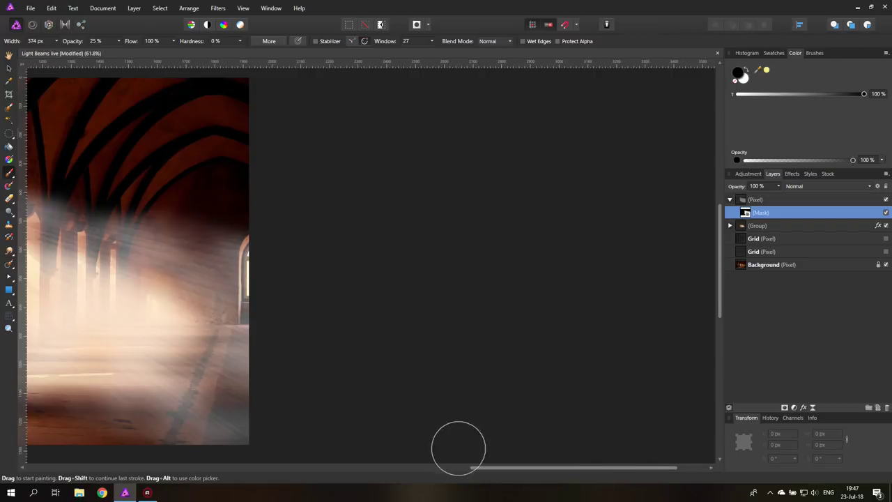
pyautogui.moveTo(471, 466); pyautogui.dragTo(258, 449)
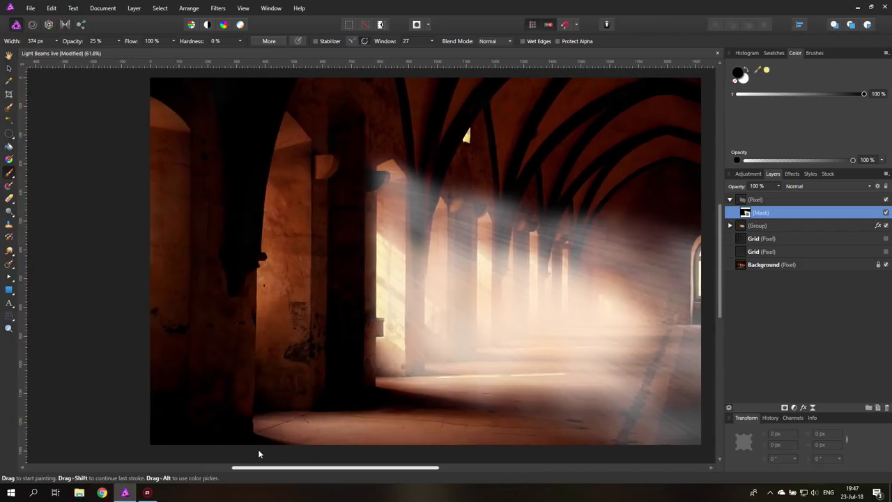
pyautogui.click(8, 67)
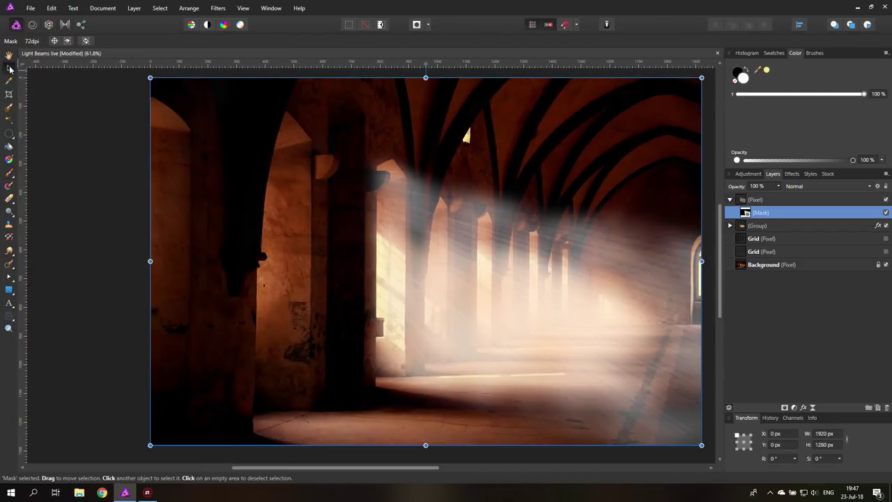
# - Add a Levels adjustment inside the streak layer with black level 34% and white level 94%
pyautogui.click(743, 202)
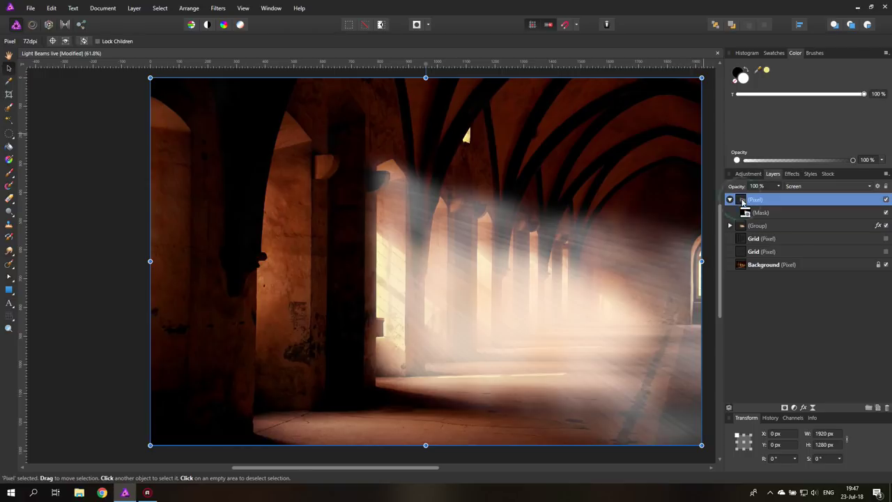
pyautogui.click(747, 213)
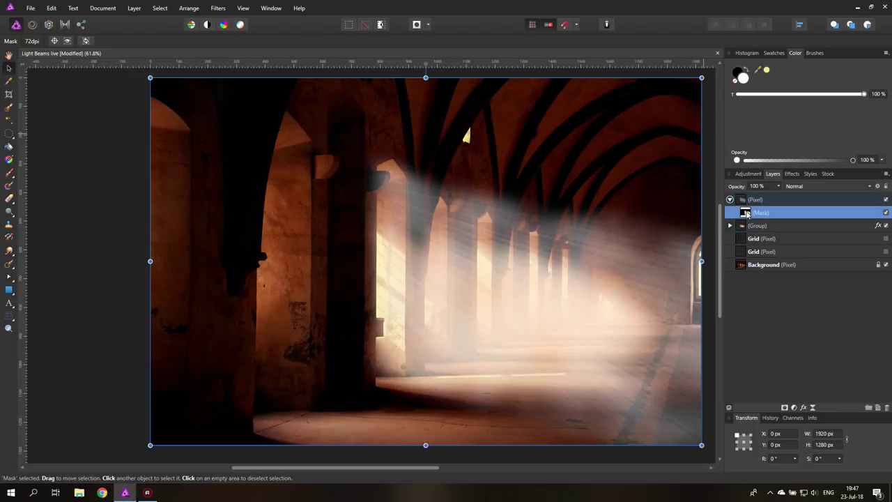
pyautogui.click(794, 408)
pyautogui.click(843, 180)
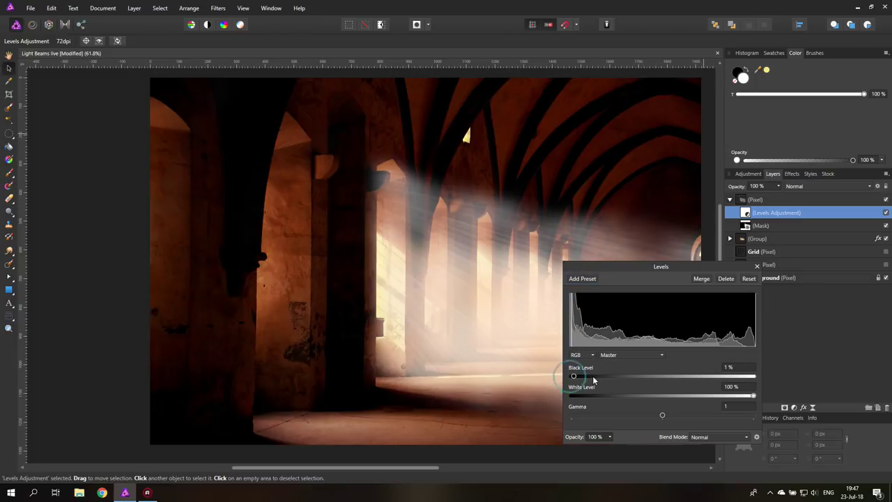
pyautogui.moveTo(572, 376)
pyautogui.mouseDown()
pyautogui.moveTo(650, 375)
pyautogui.moveTo(639, 375)
pyautogui.mouseUp()
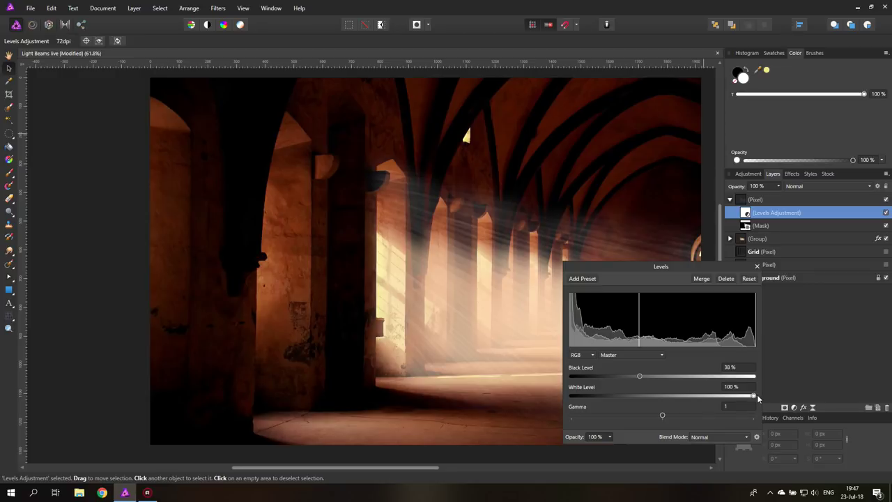
pyautogui.moveTo(714, 394); pyautogui.dragTo(743, 396)
pyautogui.moveTo(639, 376)
pyautogui.mouseDown()
pyautogui.moveTo(622, 377)
pyautogui.moveTo(634, 375)
pyautogui.mouseUp()
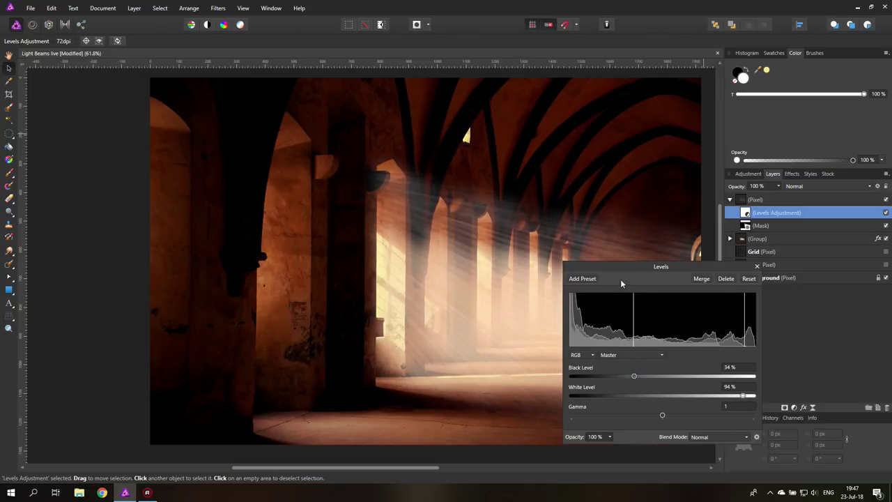
pyautogui.moveTo(623, 268); pyautogui.dragTo(575, 260)
pyautogui.click(710, 258)
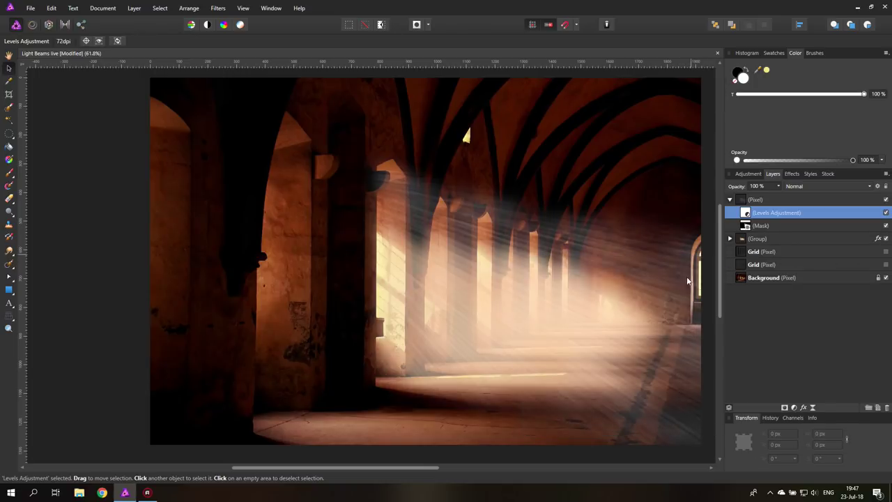
# - Add a Recolor adjustment to the streak layer at hue 31.7° and 48% saturation
pyautogui.click(794, 408)
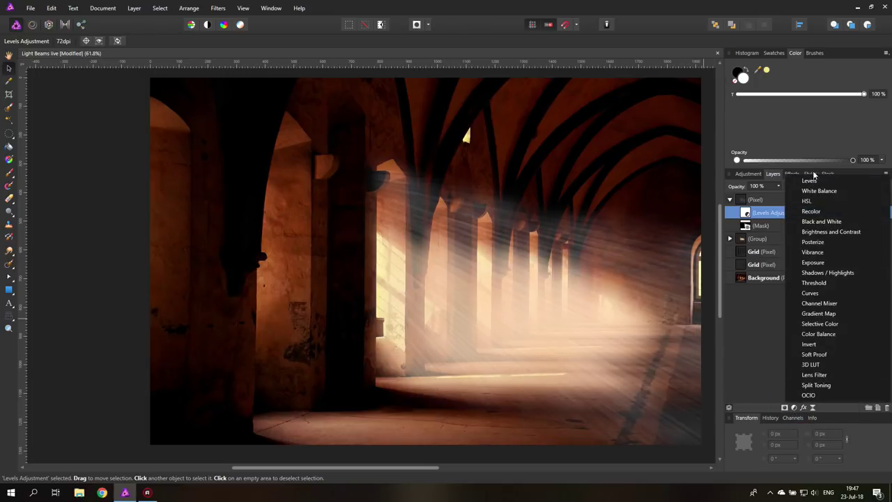
pyautogui.click(812, 212)
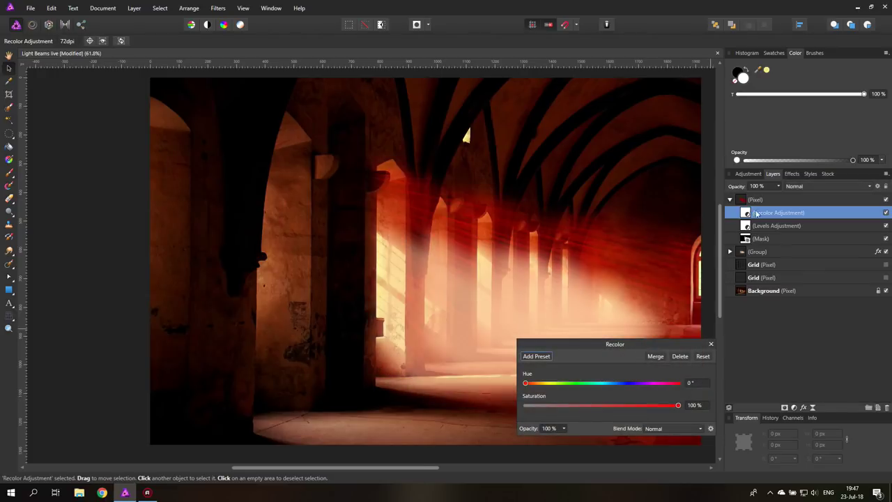
pyautogui.moveTo(582, 345); pyautogui.dragTo(680, 331)
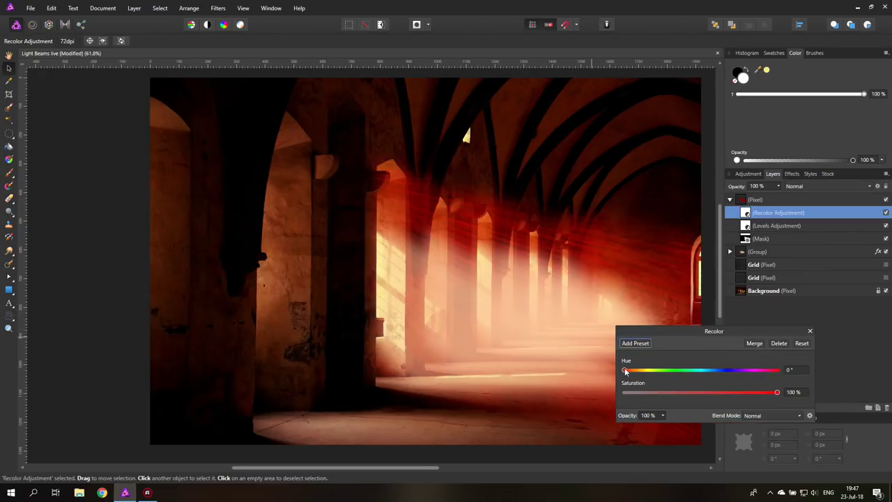
pyautogui.moveTo(624, 370); pyautogui.dragTo(642, 372)
pyautogui.moveTo(777, 394); pyautogui.dragTo(707, 392)
pyautogui.moveTo(642, 370); pyautogui.dragTo(639, 372)
pyautogui.moveTo(701, 395); pyautogui.dragTo(694, 391)
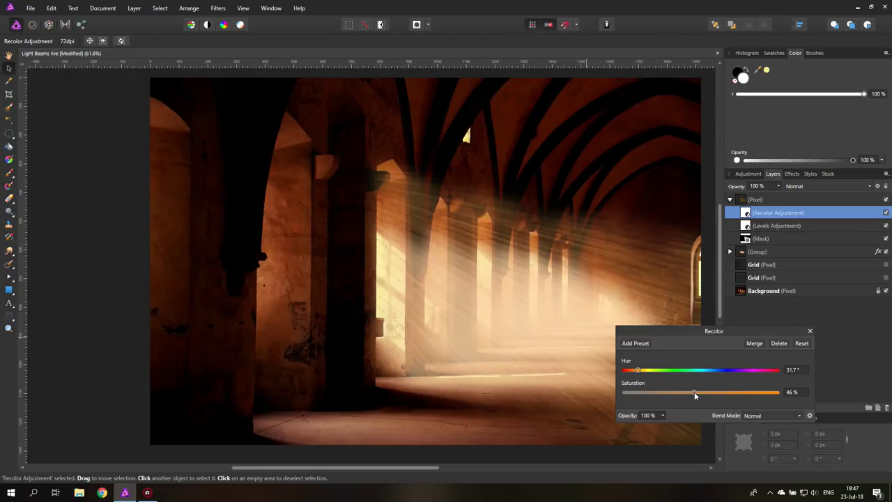
pyautogui.click(809, 331)
pyautogui.click(777, 187)
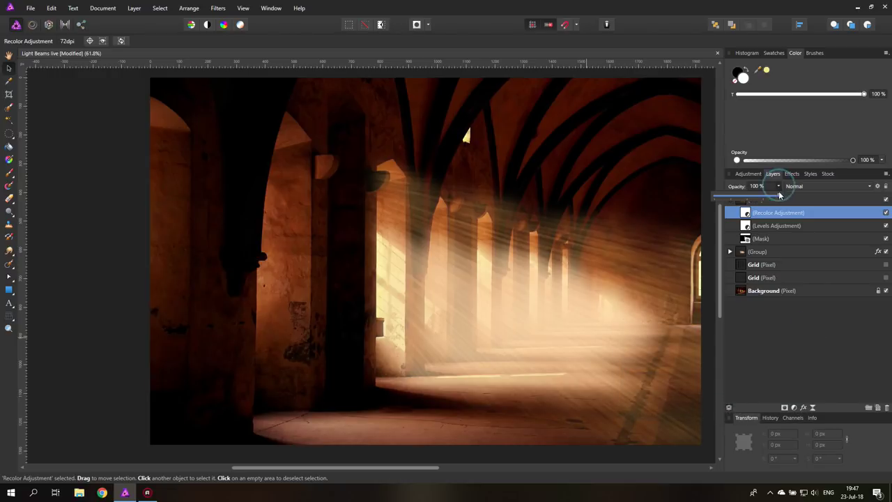
pyautogui.moveTo(781, 196)
pyautogui.mouseDown()
pyautogui.moveTo(718, 198)
pyautogui.moveTo(781, 197)
pyautogui.mouseUp()
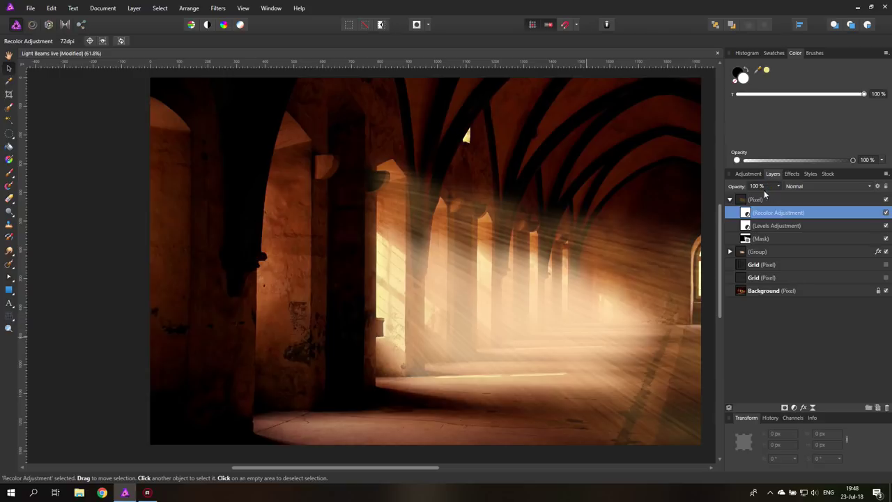
# - Set the streak layer to 50% opacity and toggle its visibility off and on to compare
pyautogui.click(756, 200)
pyautogui.click(779, 187)
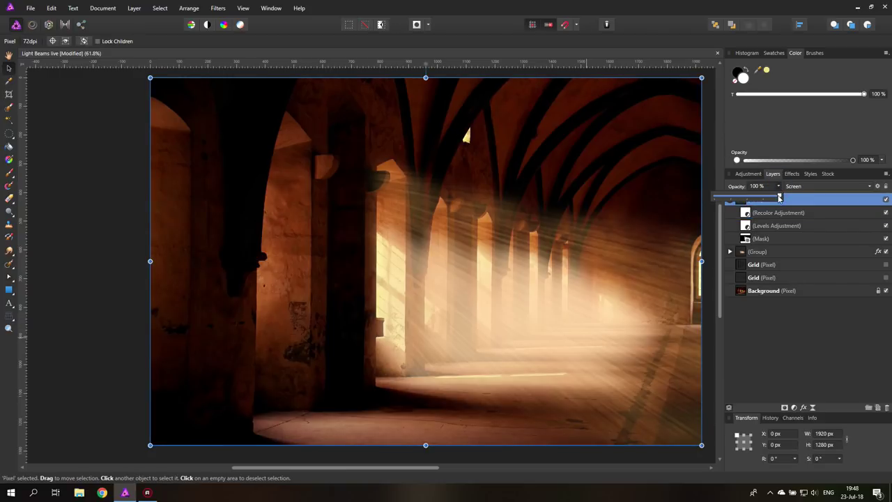
pyautogui.moveTo(781, 197); pyautogui.dragTo(749, 197)
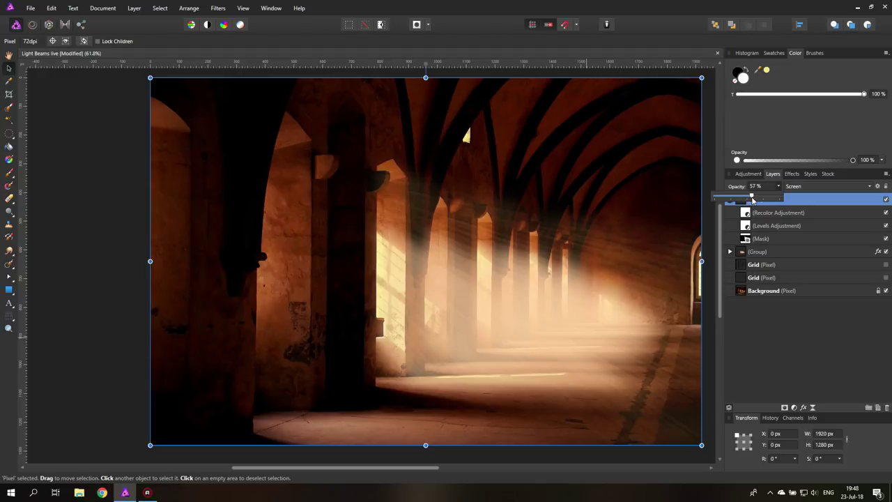
pyautogui.moveTo(752, 200); pyautogui.dragTo(746, 201)
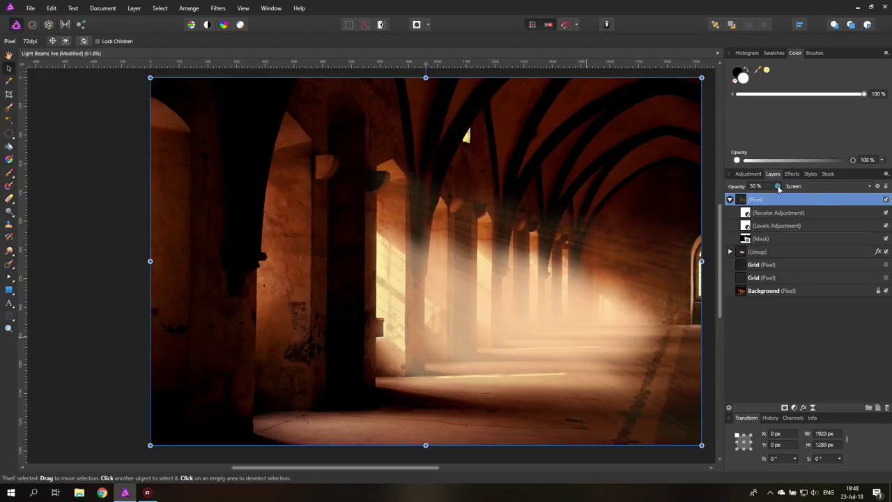
pyautogui.click(886, 200)
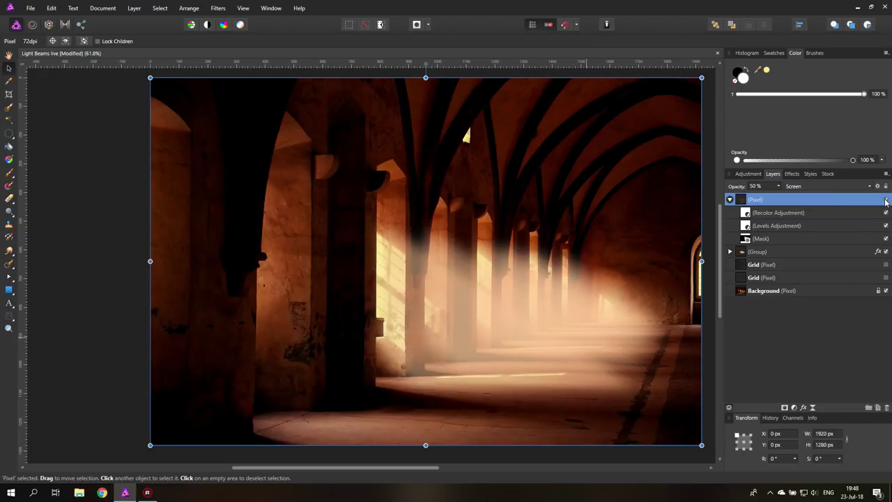
pyautogui.click(886, 200)
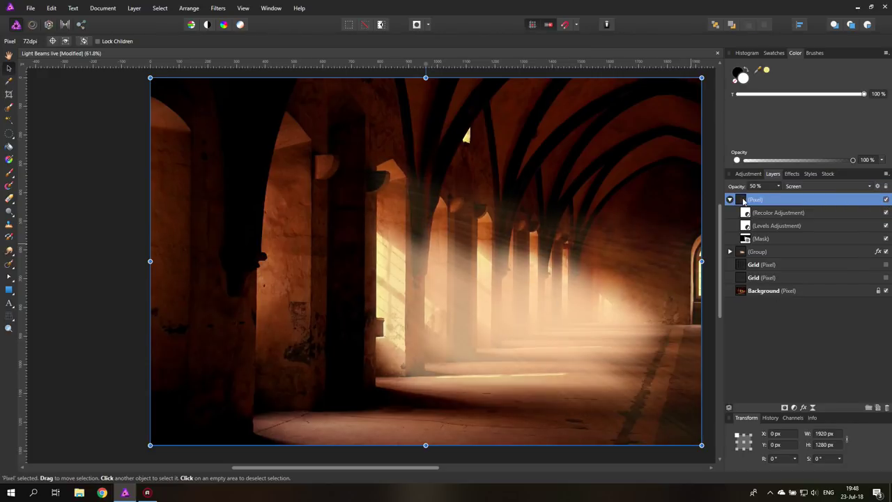
# - On the beam layer's mask, paint out the lower-right floor haze with a 54% opacity brush
pyautogui.click(752, 239)
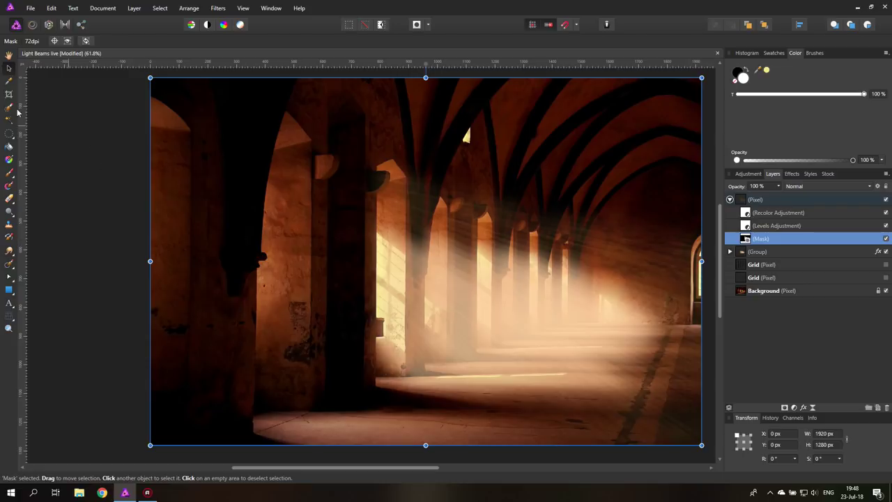
pyautogui.click(9, 174)
pyautogui.click(118, 41)
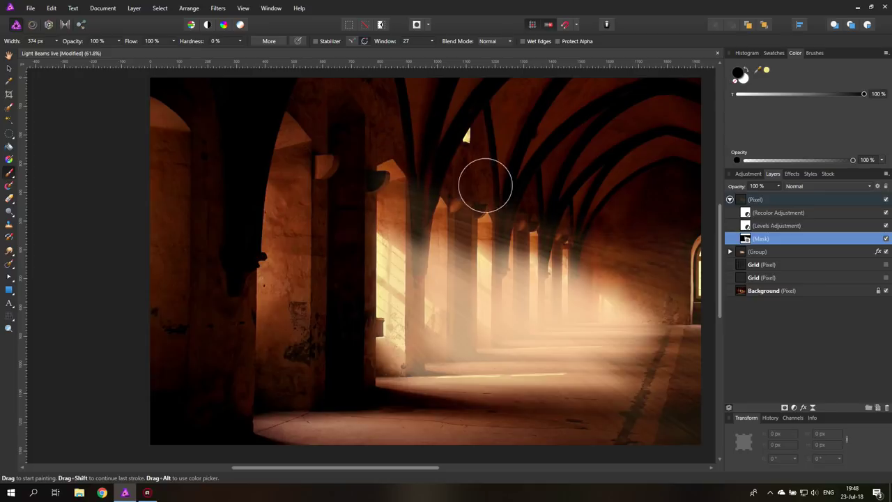
pyautogui.click(119, 41)
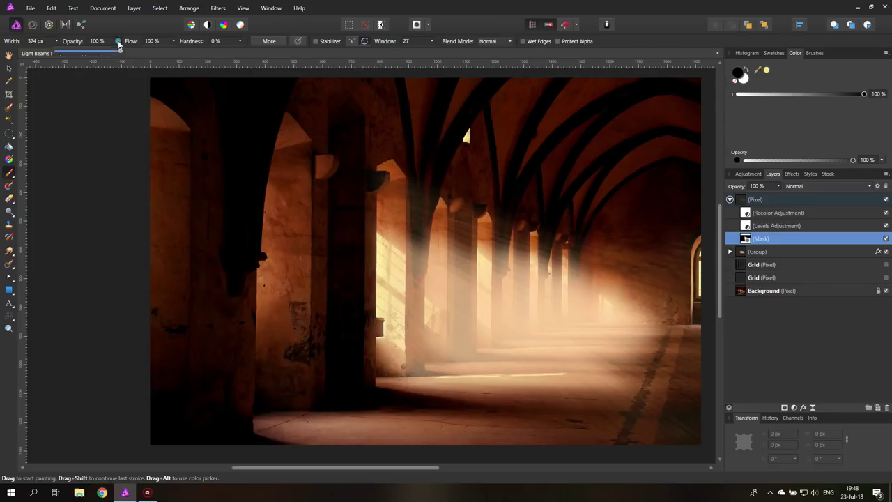
pyautogui.moveTo(118, 43); pyautogui.dragTo(92, 53)
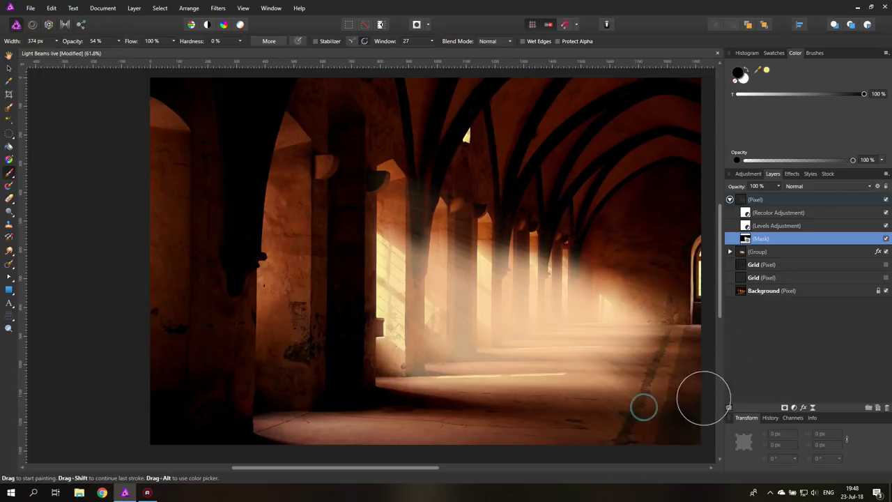
pyautogui.moveTo(534, 402)
pyautogui.mouseDown()
pyautogui.moveTo(669, 385)
pyautogui.moveTo(705, 347)
pyautogui.mouseUp()
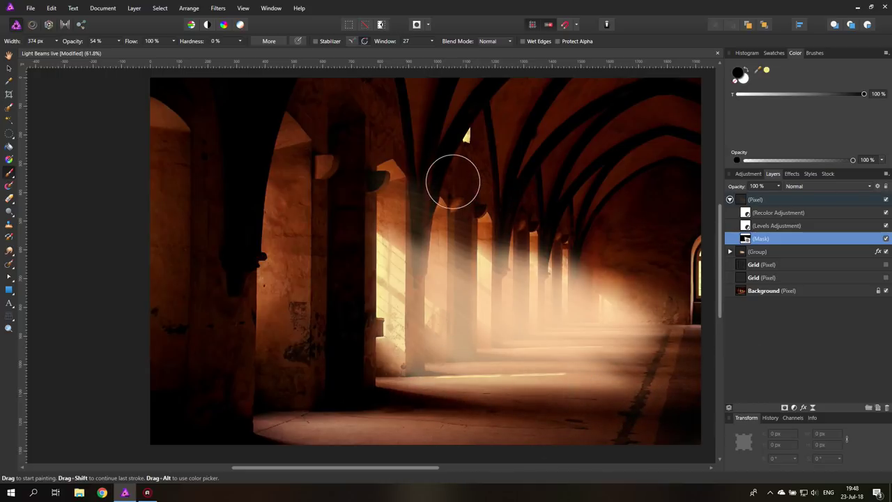
pyautogui.click(8, 69)
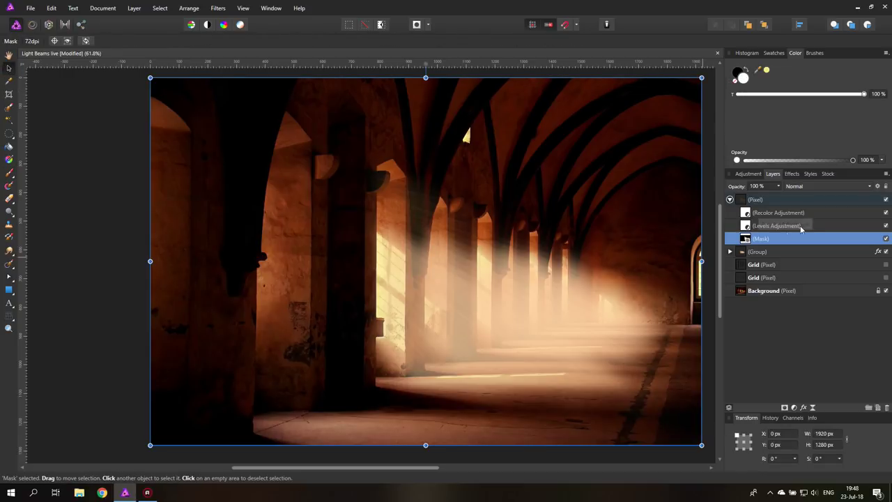
# - Set the Screen-blended streak layer to 75% opacity, toggling its visibility to compare
pyautogui.click(772, 200)
pyautogui.click(779, 186)
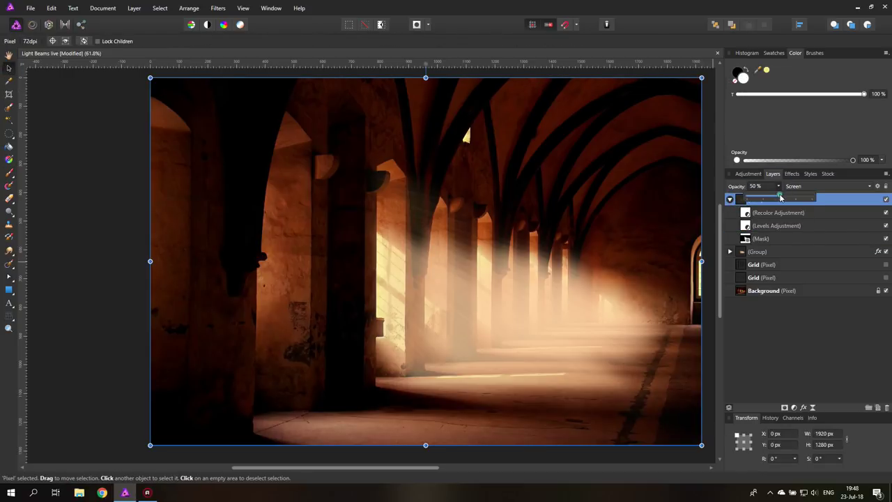
pyautogui.moveTo(778, 199); pyautogui.dragTo(797, 198)
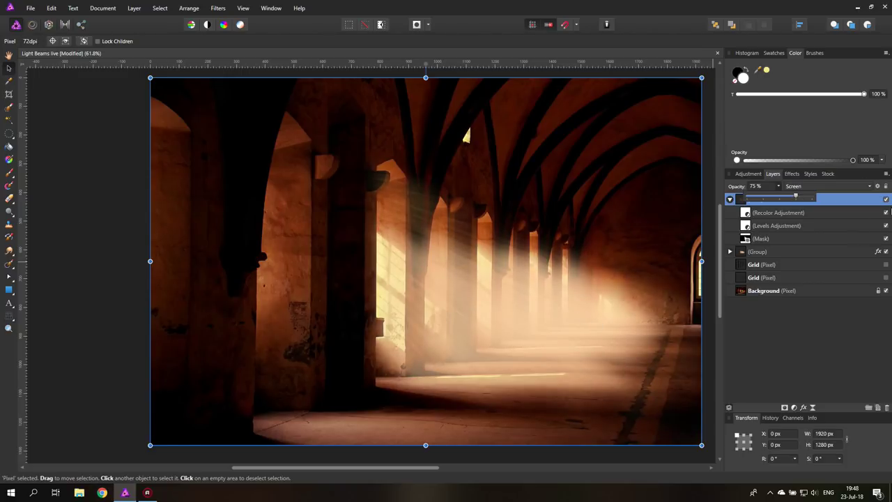
pyautogui.click(777, 187)
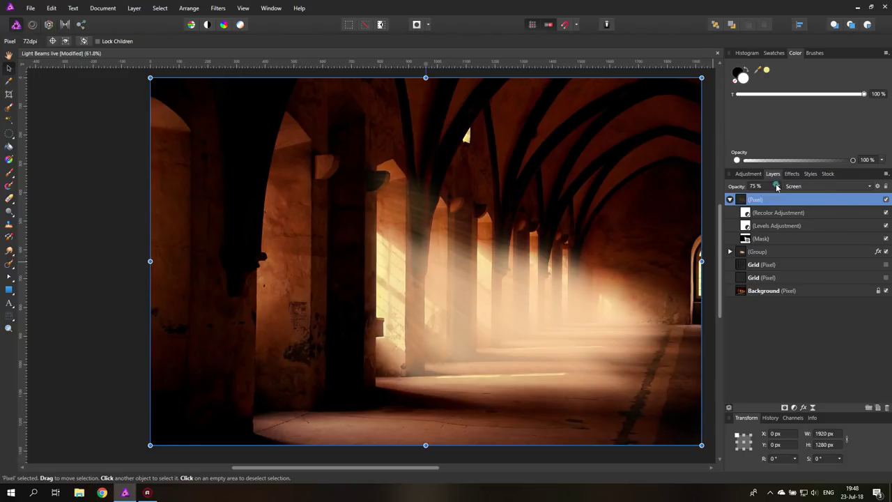
pyautogui.click(885, 199)
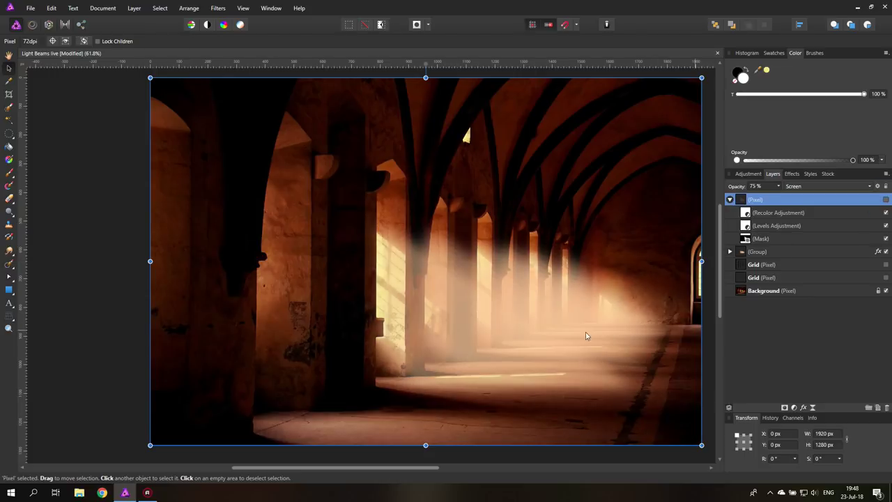
pyautogui.click(885, 200)
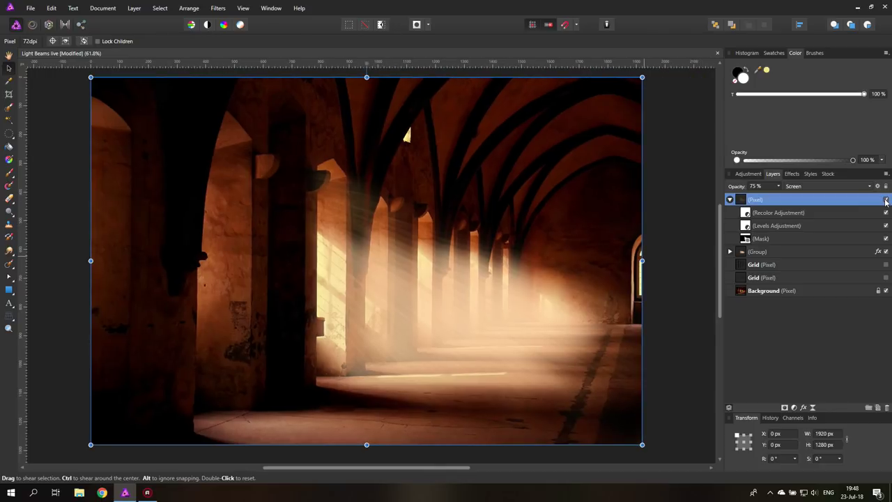
pyautogui.click(675, 199)
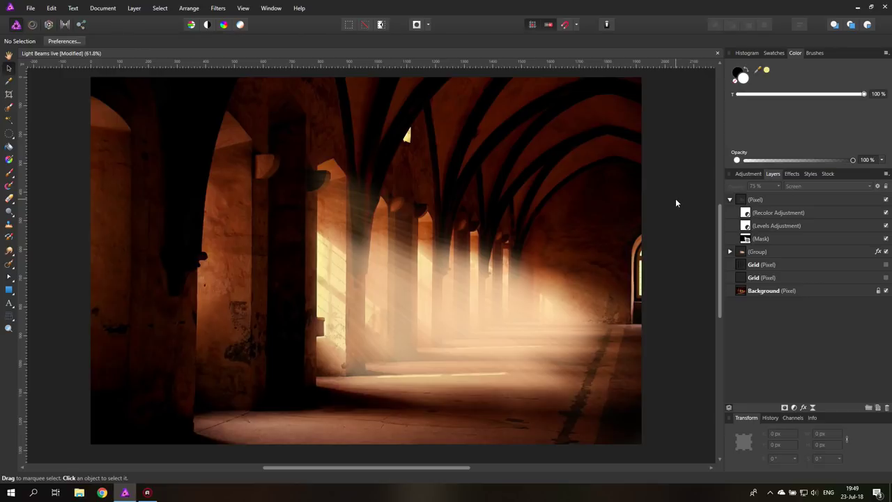
pyautogui.click(745, 240)
pyautogui.click(9, 174)
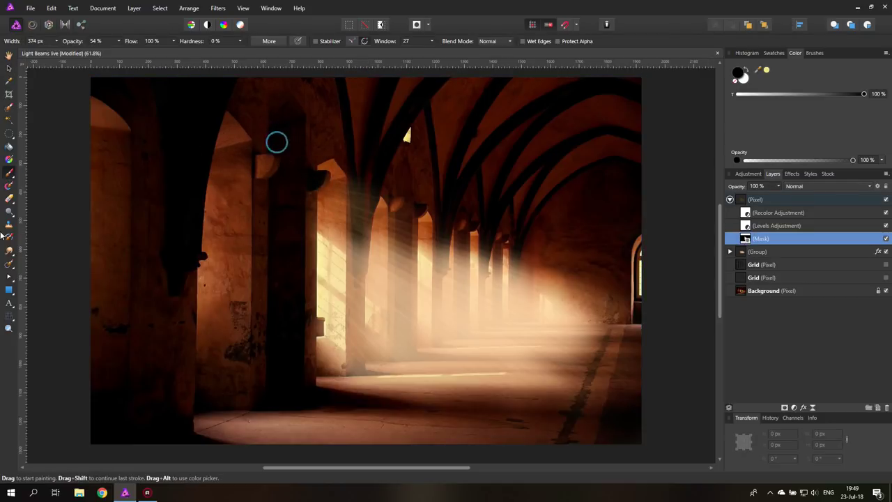
pyautogui.click(9, 68)
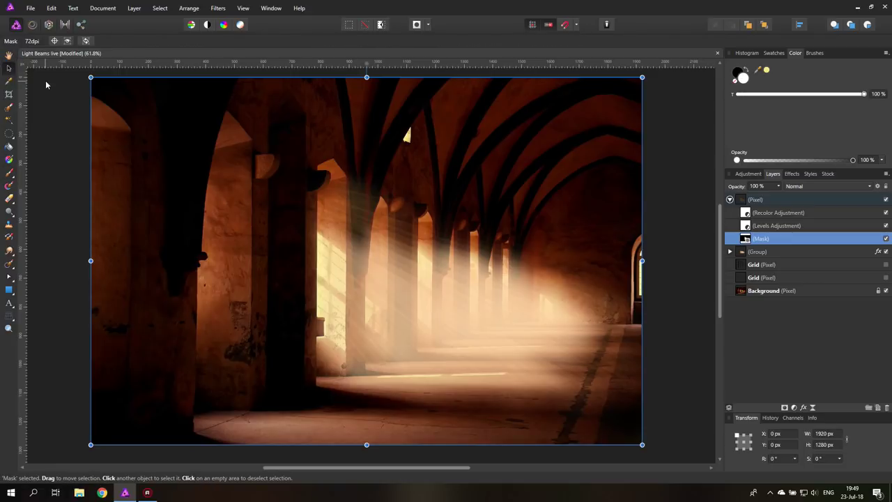